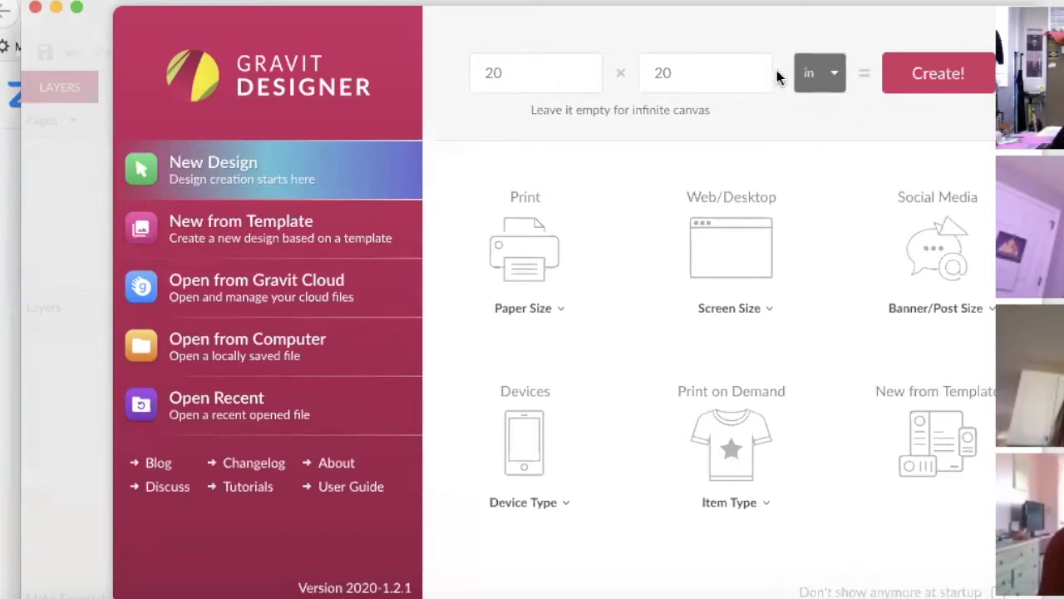
- Create a new design with a 20 × 20 in canvas
drag(922, 18, 846, 26)
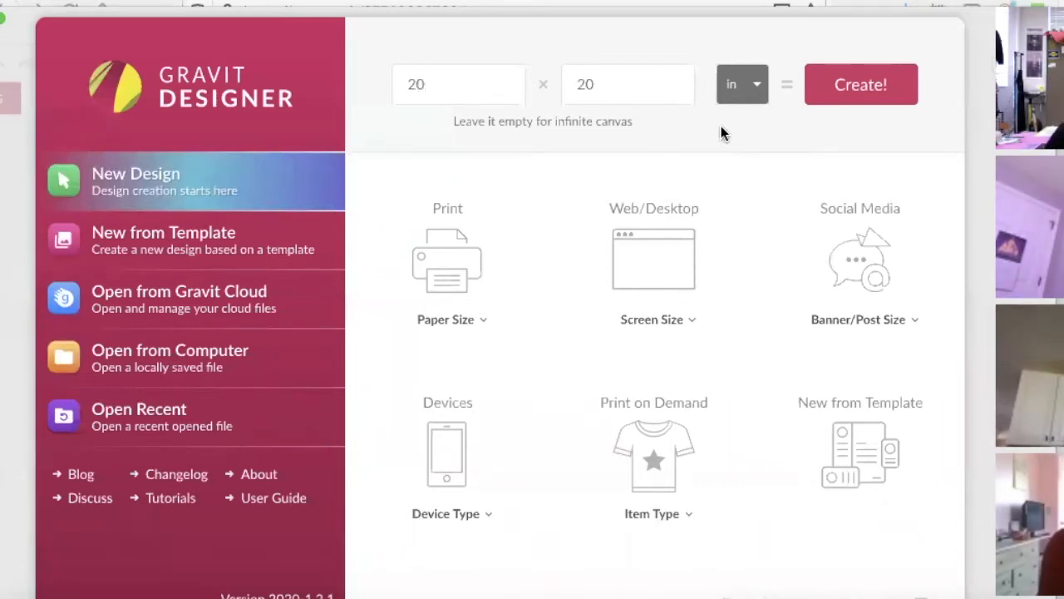
click(846, 84)
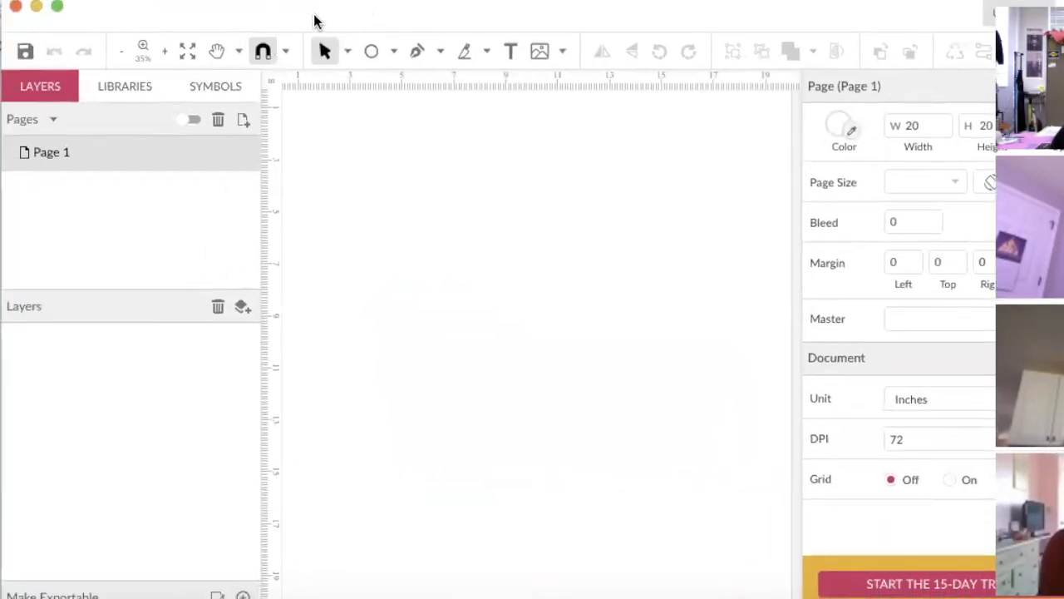
- Import kweet-all.jpg from the Desktop as a placed image on the page
click(166, 1)
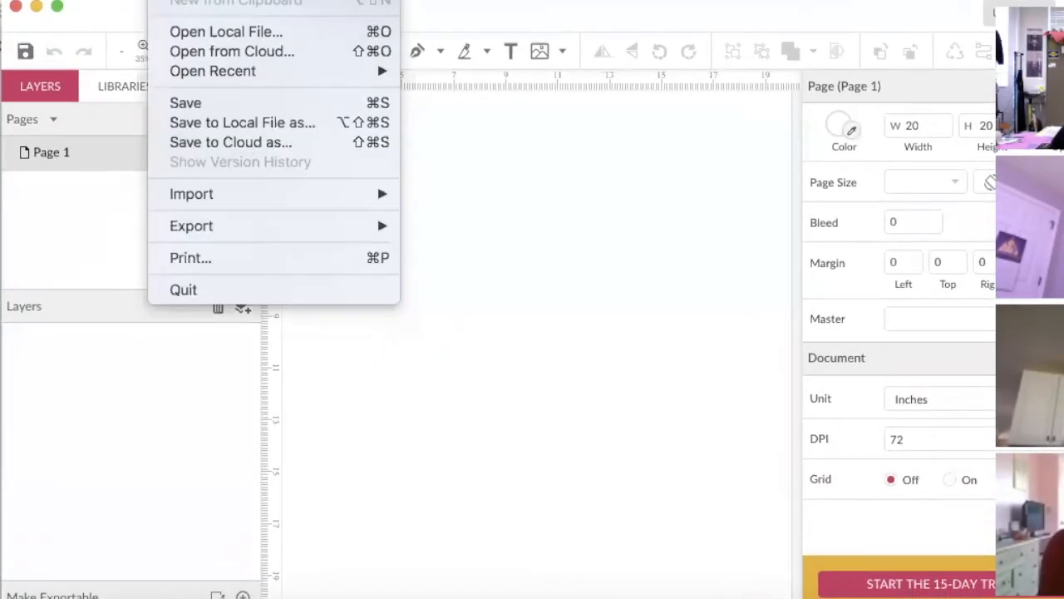
mouse_move(217, 193)
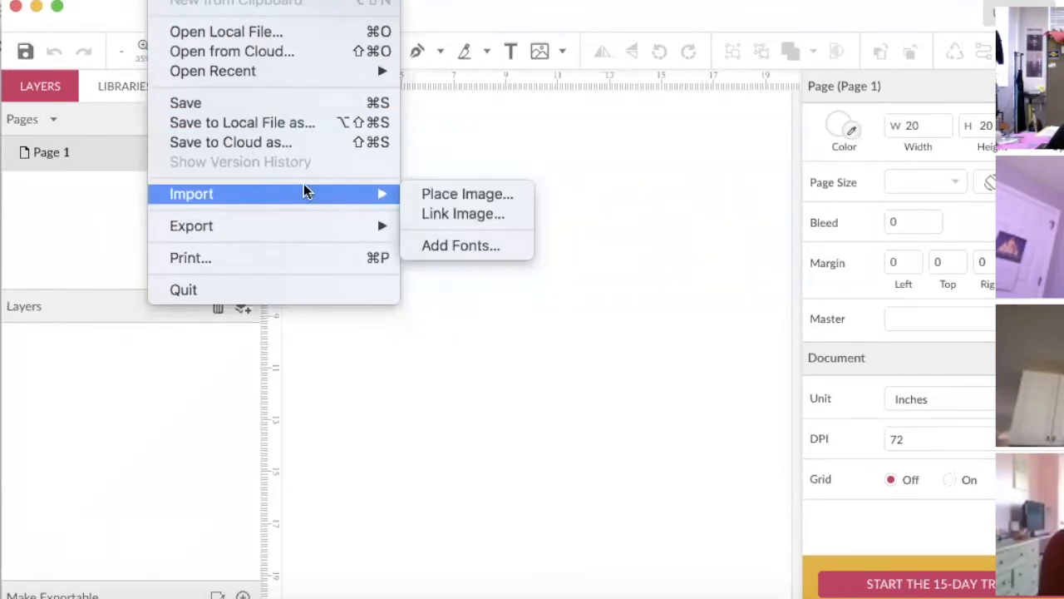
click(446, 193)
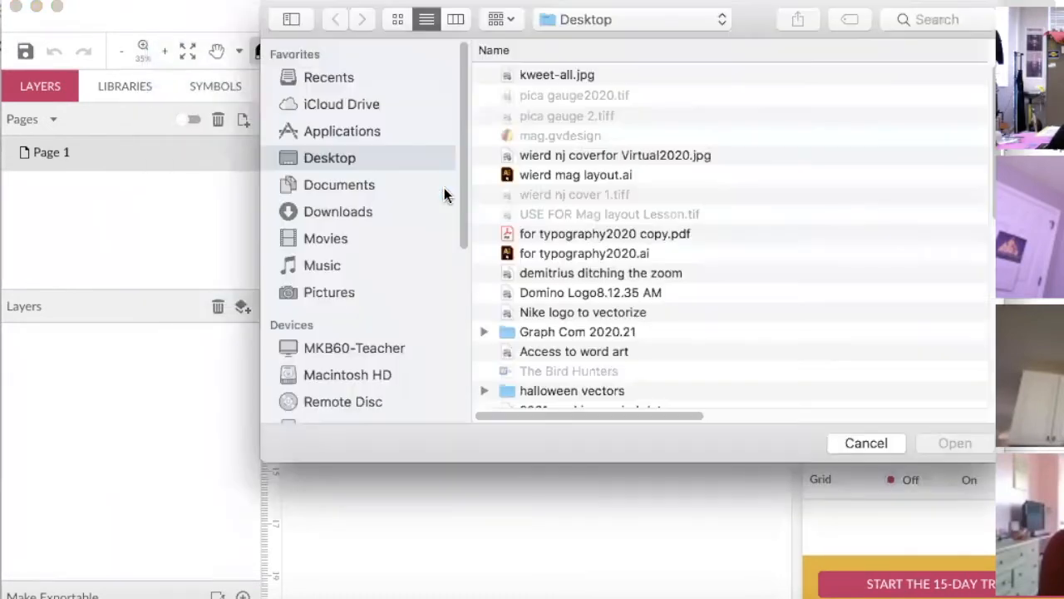
click(559, 74)
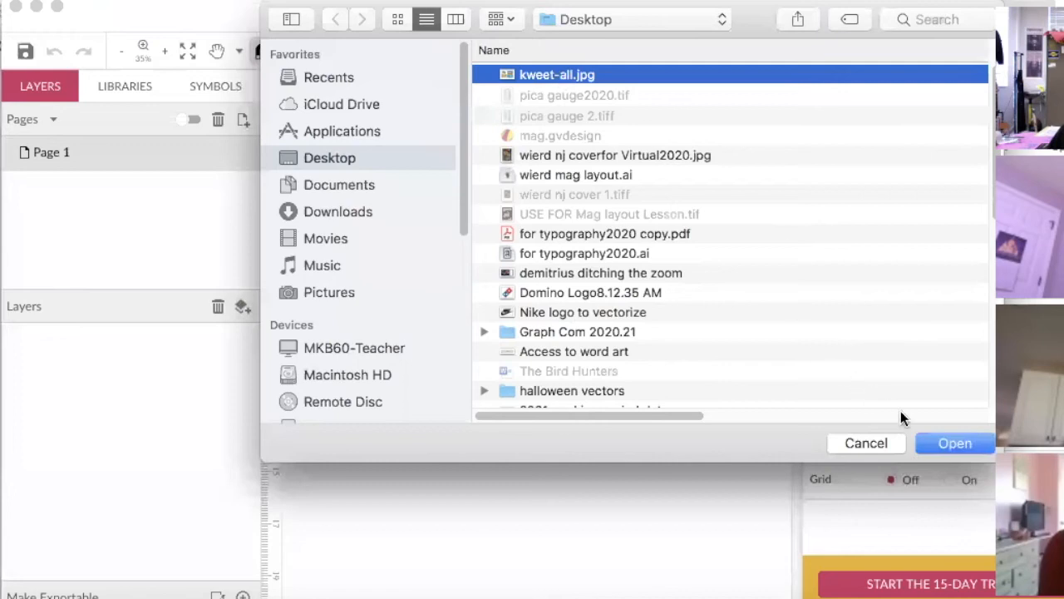
click(940, 441)
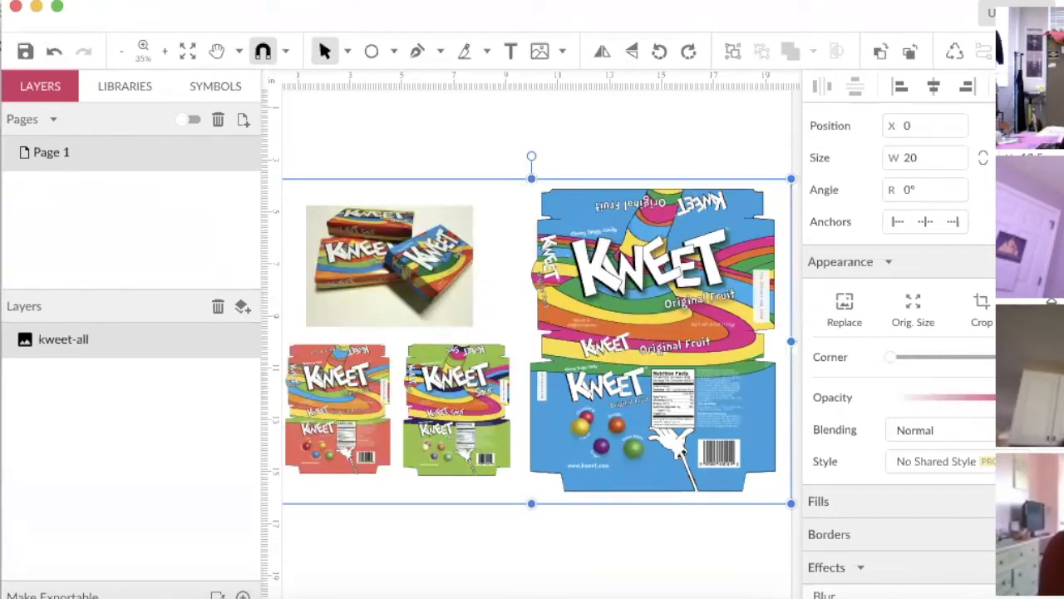
- Put away the browser window with the Zoom page and return to the Gravit Designer document
key(super+Tab)
drag(749, 1, 840, 179)
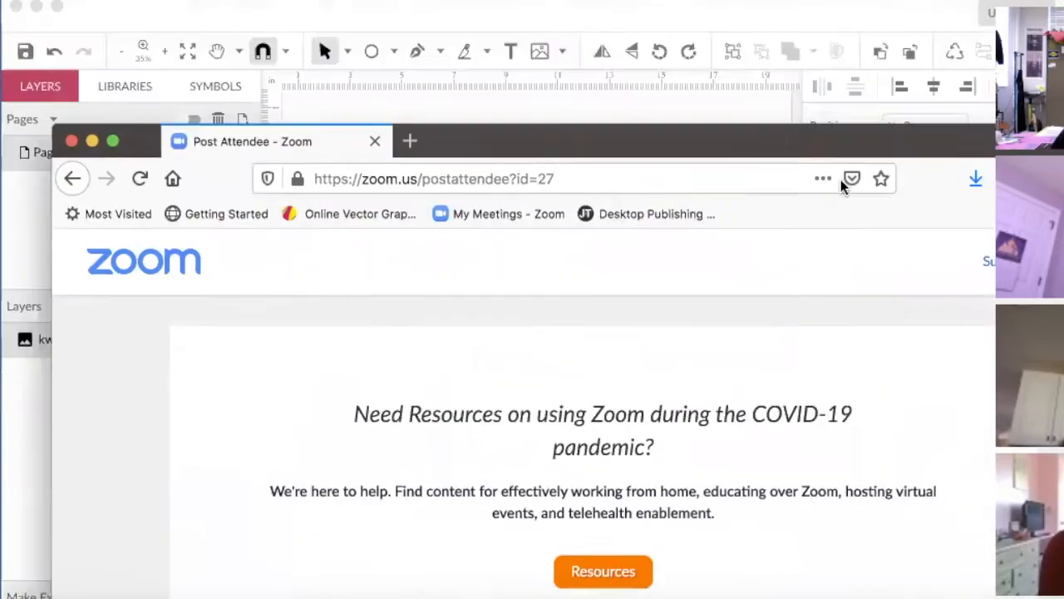
click(100, 153)
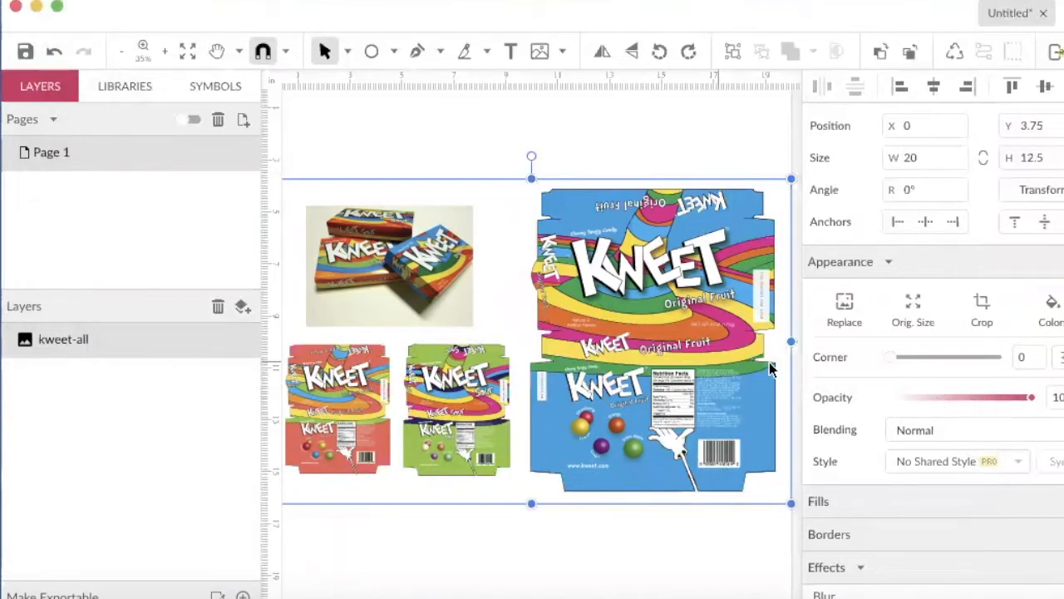
- Reduce the kweet-all image's opacity to 30% and lock its layer for tracing
drag(1027, 401, 932, 404)
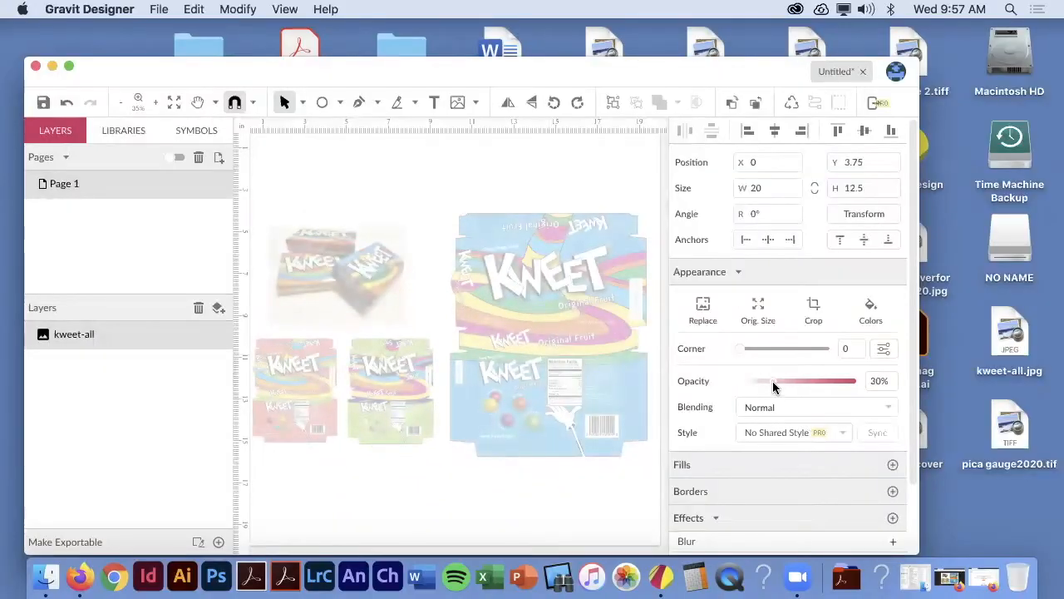
drag(773, 387, 770, 382)
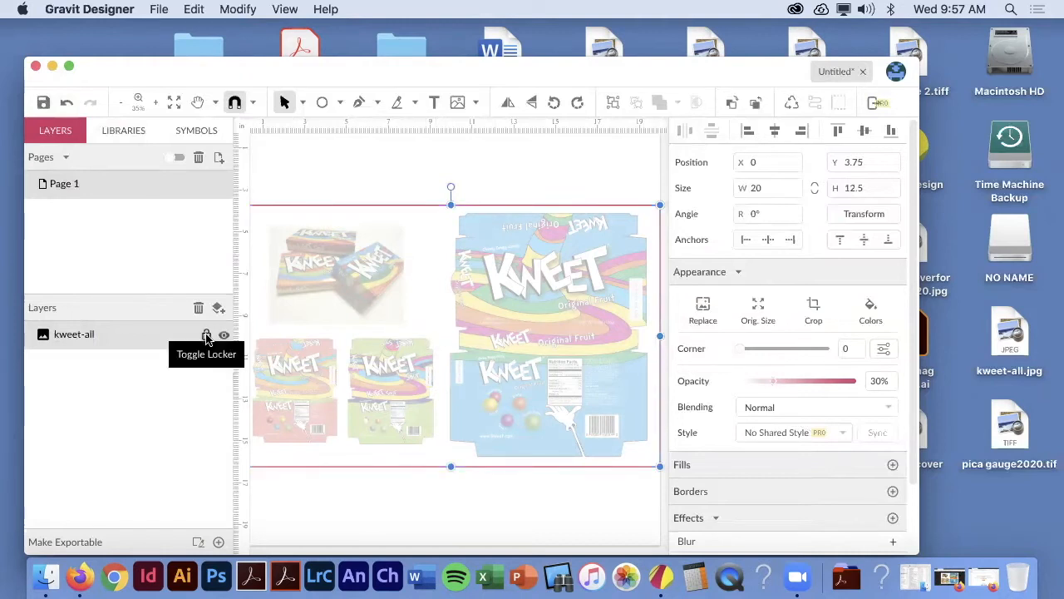
click(205, 337)
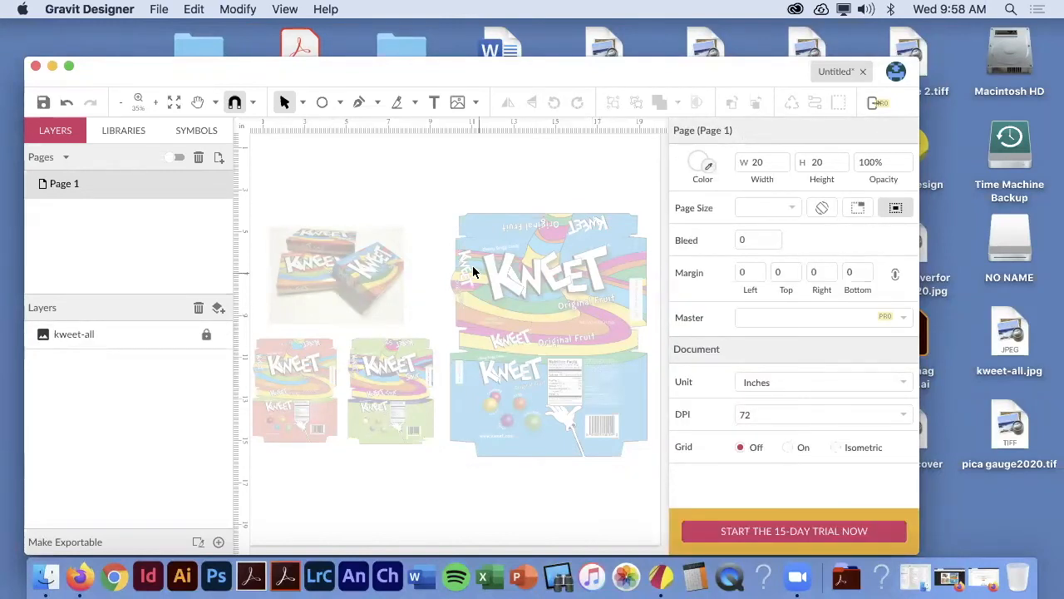
- Draw a circle about 0.82 in wide over the Green Apple candy
click(156, 104)
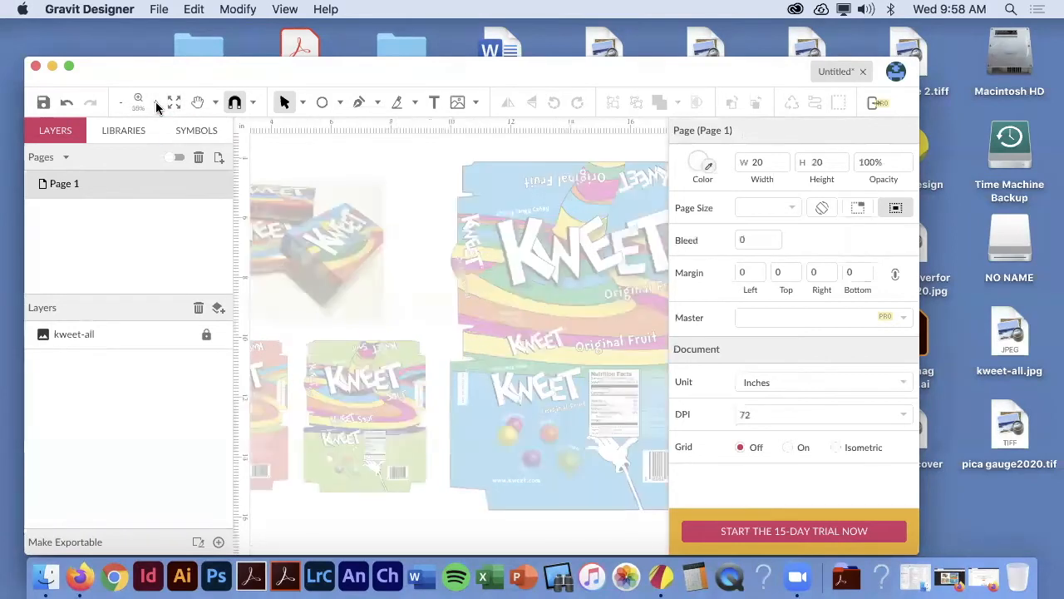
click(156, 104)
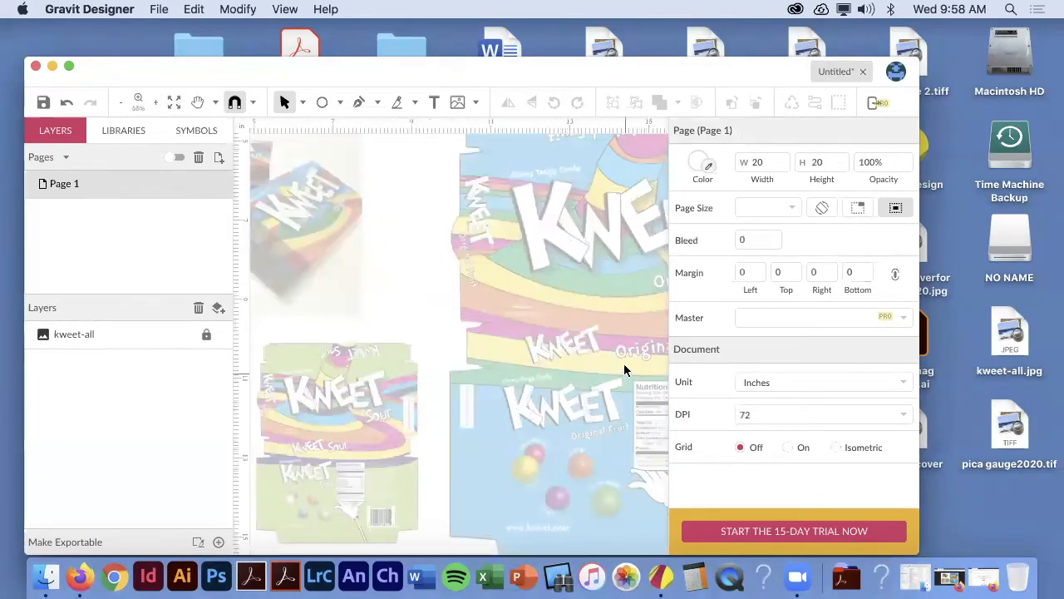
drag(625, 370, 394, 263)
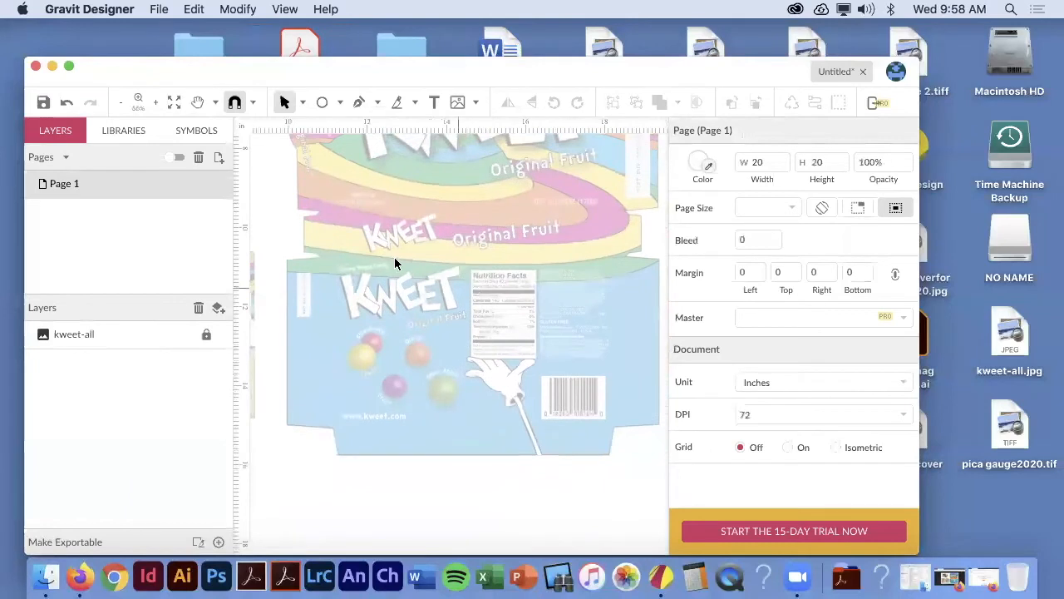
click(154, 106)
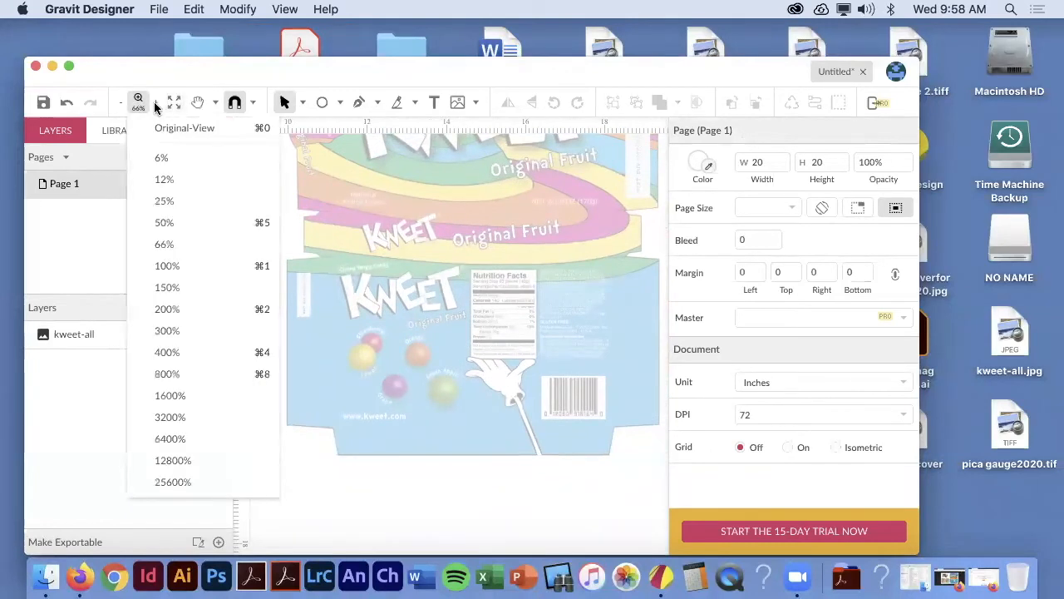
click(152, 102)
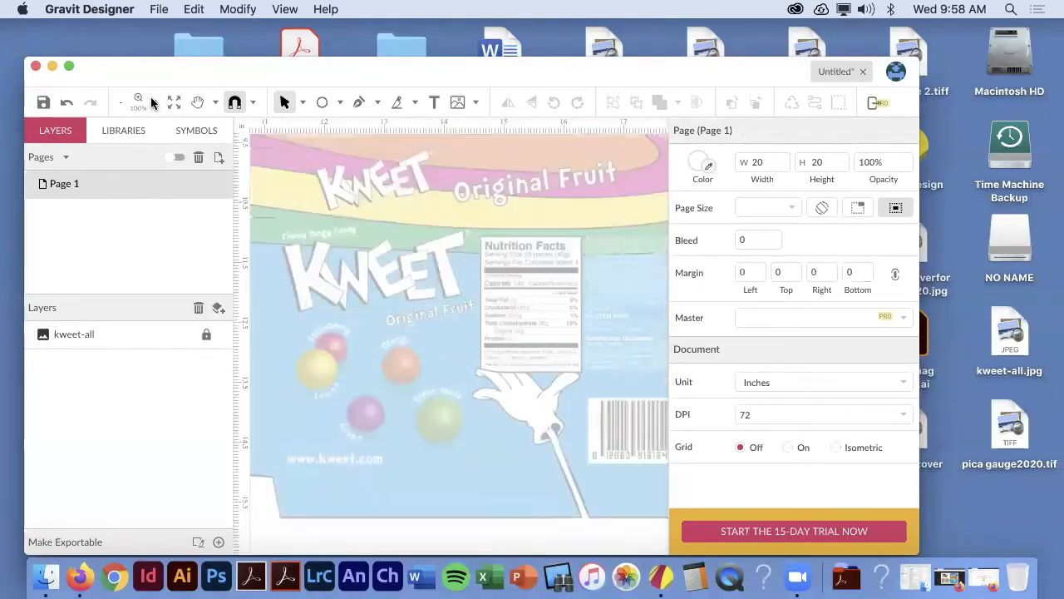
click(155, 102)
key(space)
drag(353, 340, 431, 306)
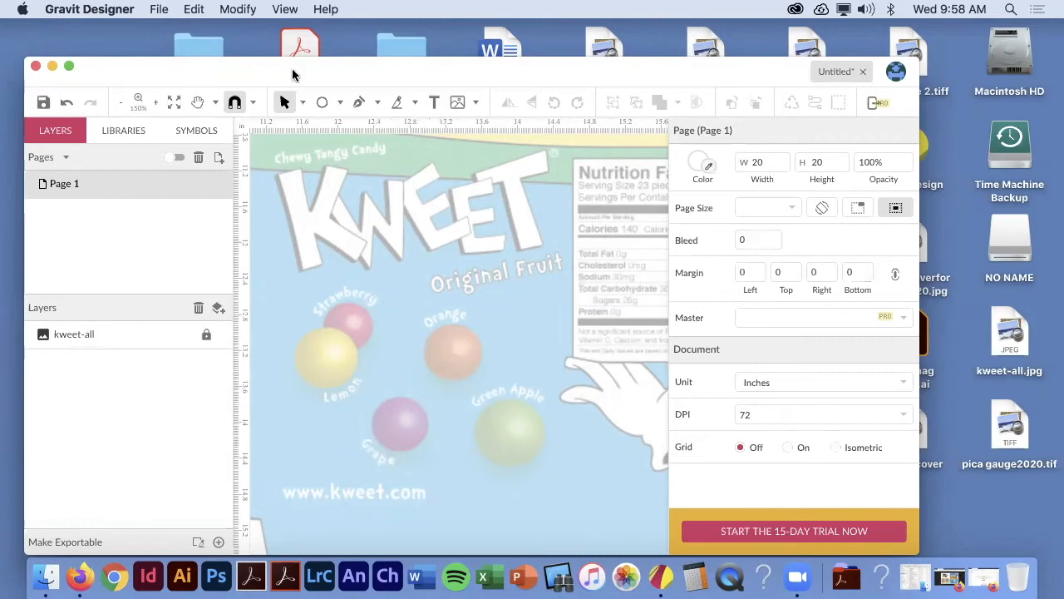
drag(292, 75, 270, 43)
click(299, 71)
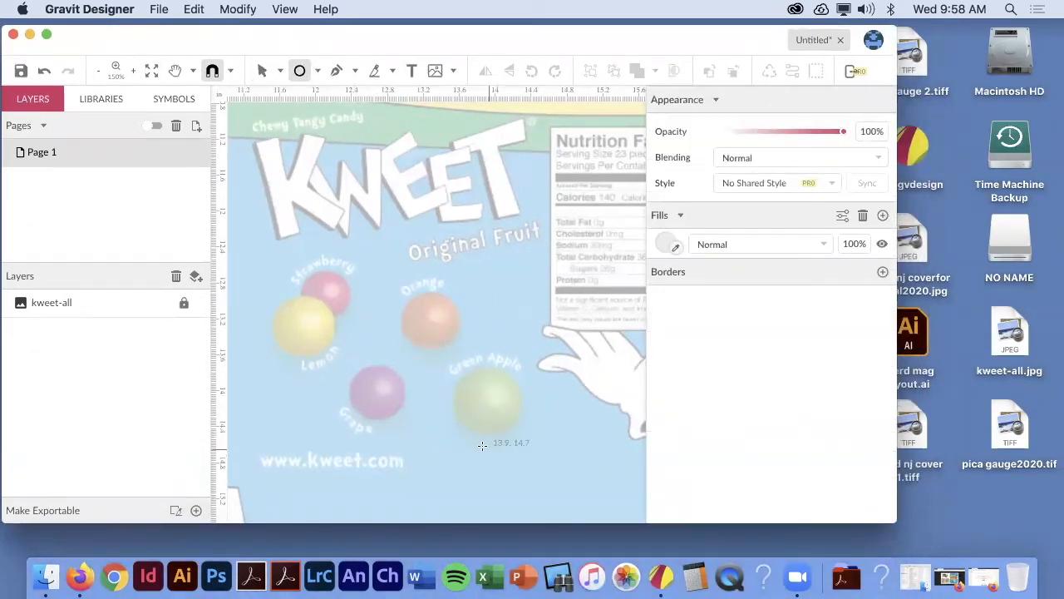
drag(454, 378, 523, 441)
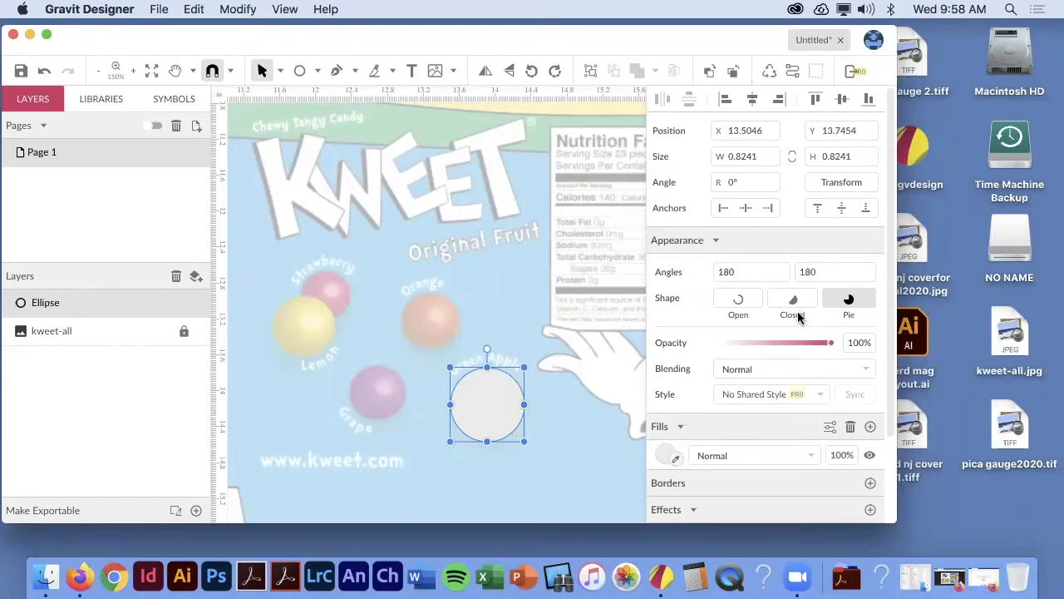
- Fill the Green Apple circle with solid green #3EAA62
drag(891, 420, 879, 499)
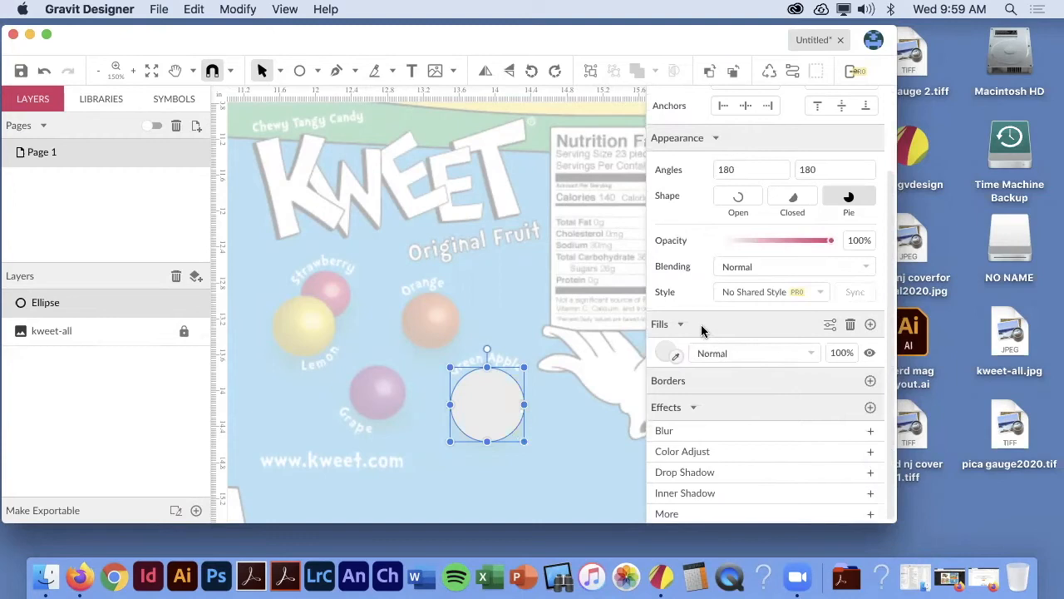
click(664, 354)
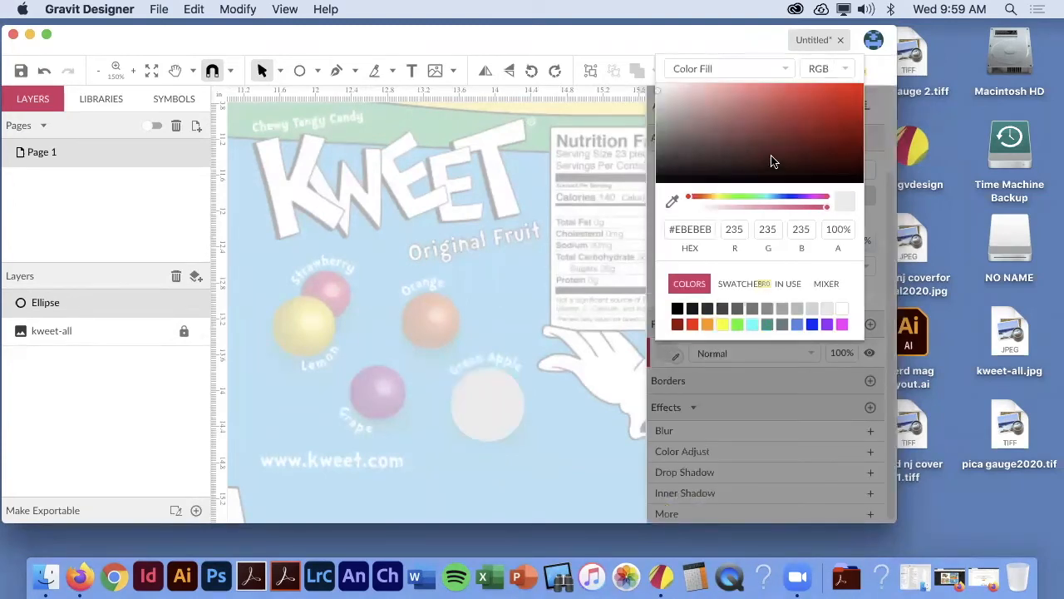
click(749, 194)
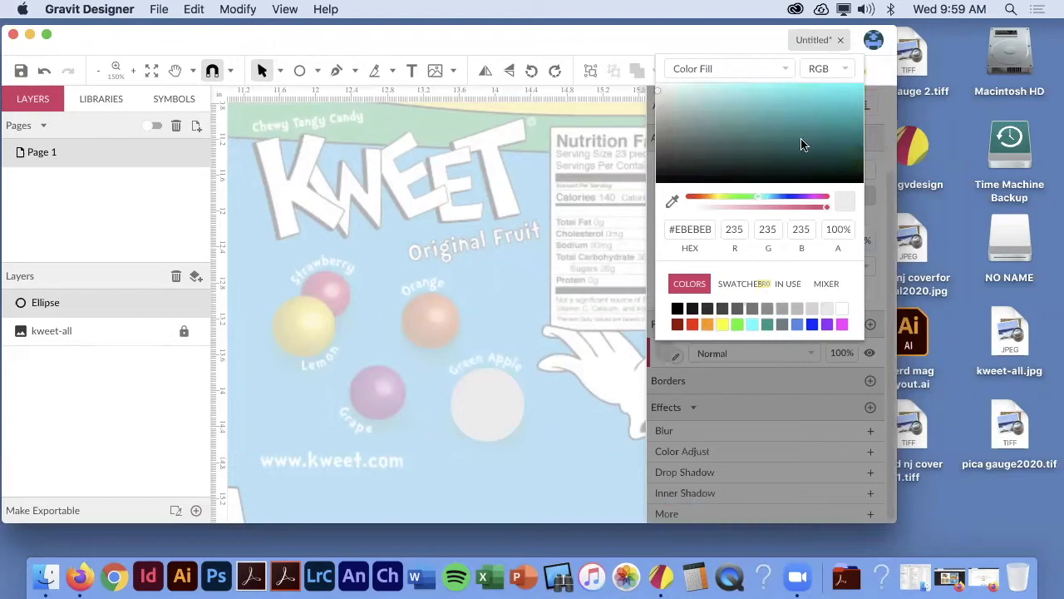
mouse_move(791, 138)
mouse_down()
mouse_move(802, 116)
mouse_move(790, 129)
mouse_move(788, 117)
mouse_up()
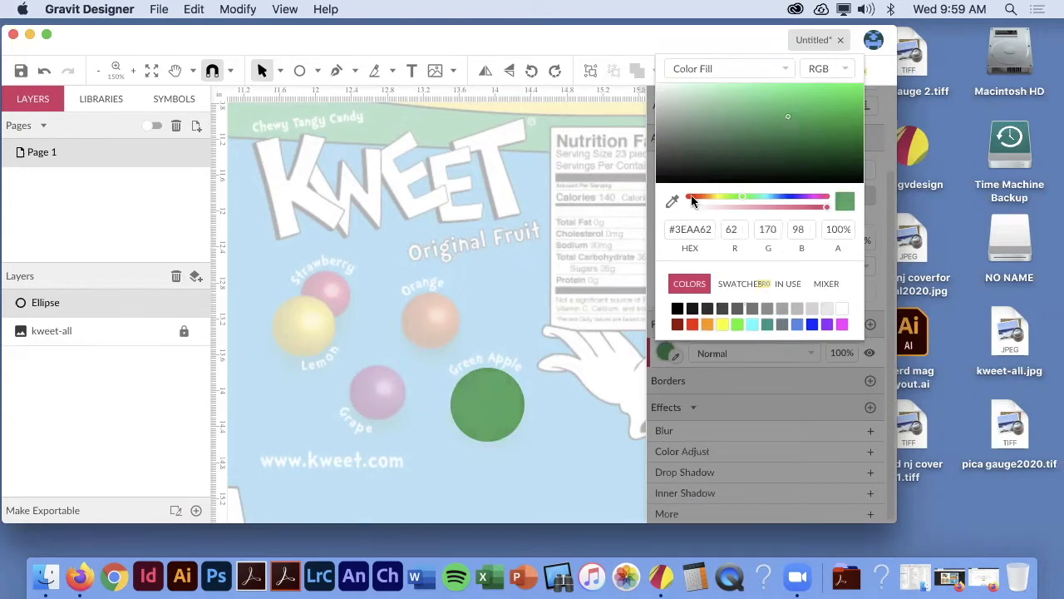
click(544, 408)
- Add a Vignette effect to the green circle and adjust its size and amount to shade the edges
click(504, 403)
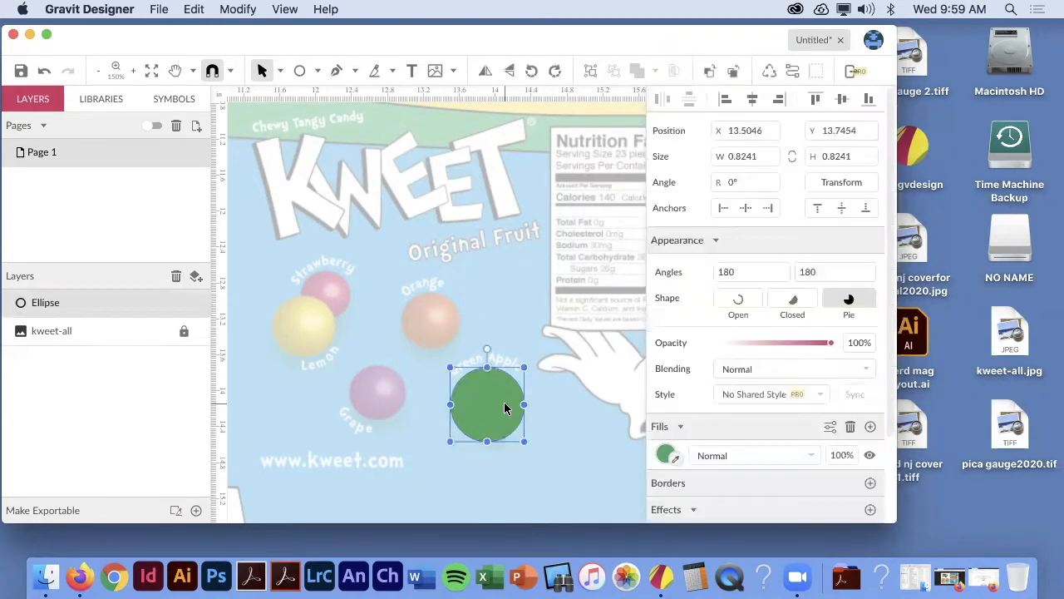
drag(883, 318, 893, 428)
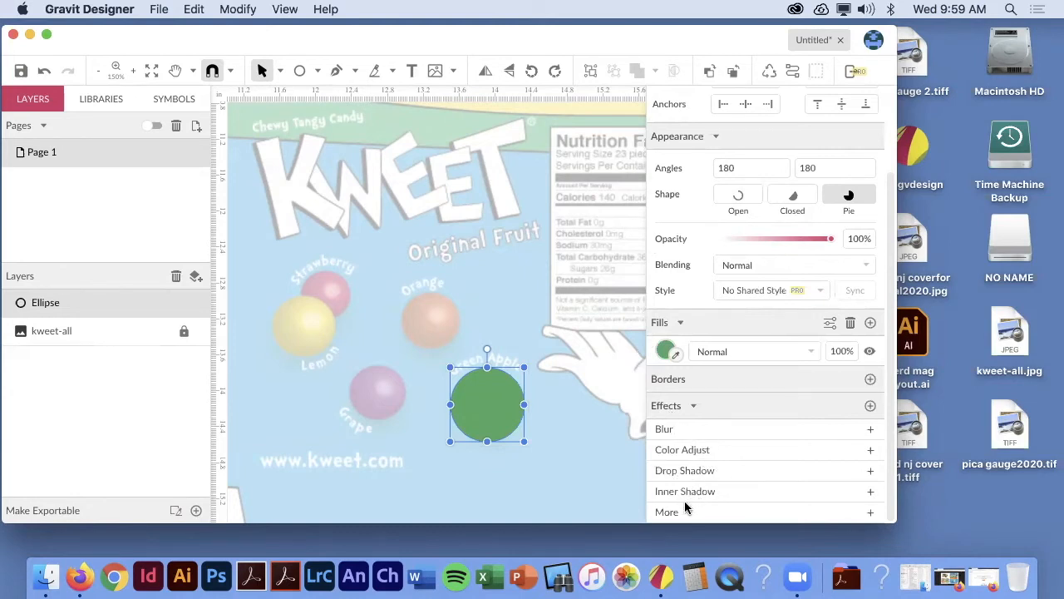
click(871, 512)
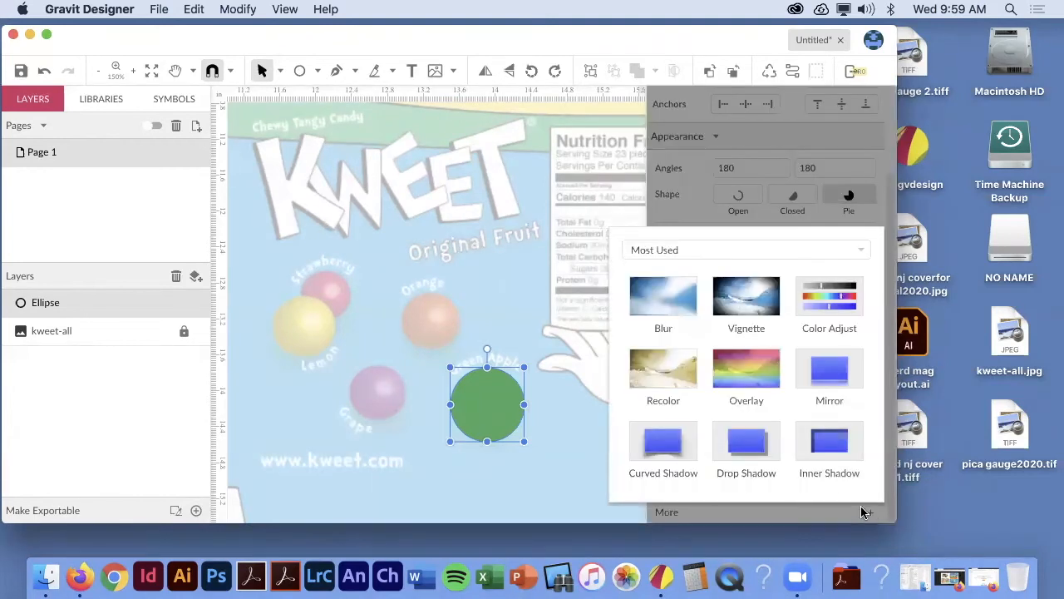
click(744, 301)
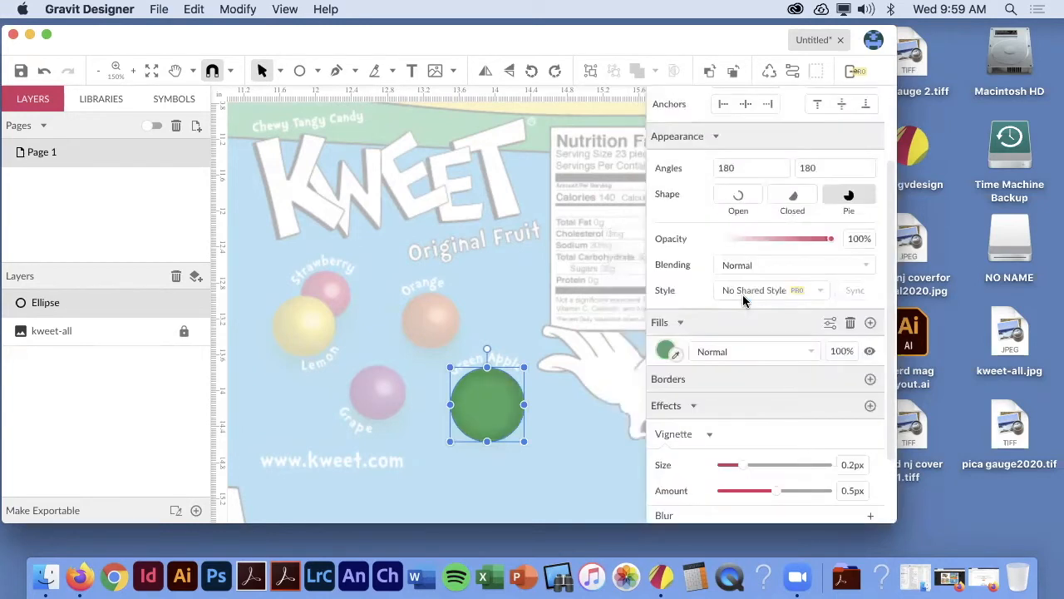
drag(744, 466, 781, 468)
mouse_move(755, 471)
mouse_down()
mouse_move(740, 468)
mouse_move(767, 494)
mouse_move(806, 490)
mouse_up()
drag(742, 464, 728, 467)
click(539, 442)
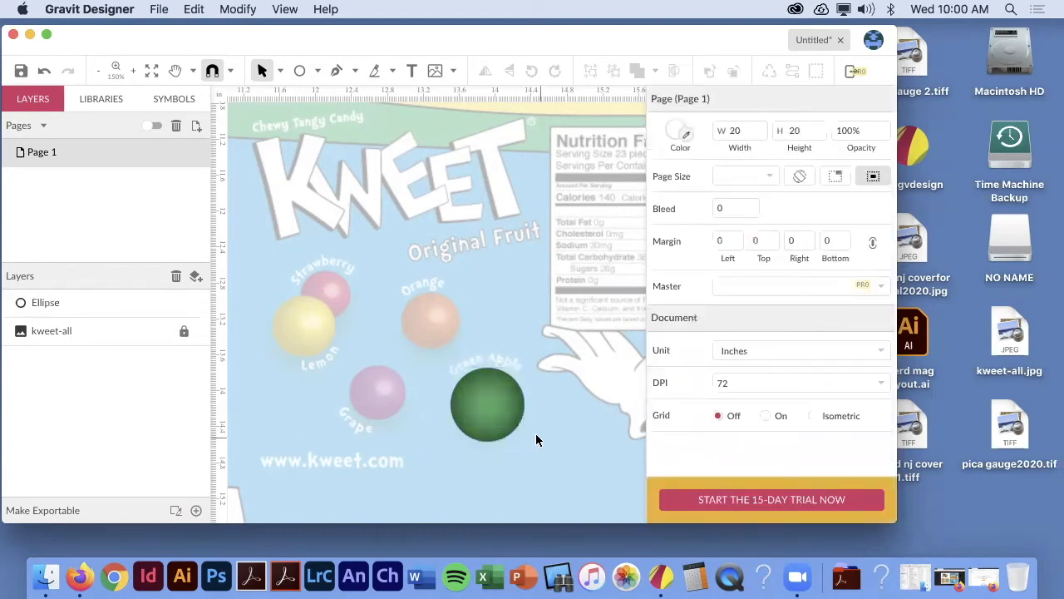
- Resize the green circle to about 0.80 × 0.78 in over the Green Apple candy
drag(496, 401, 519, 350)
drag(532, 468, 507, 412)
click(573, 452)
click(547, 429)
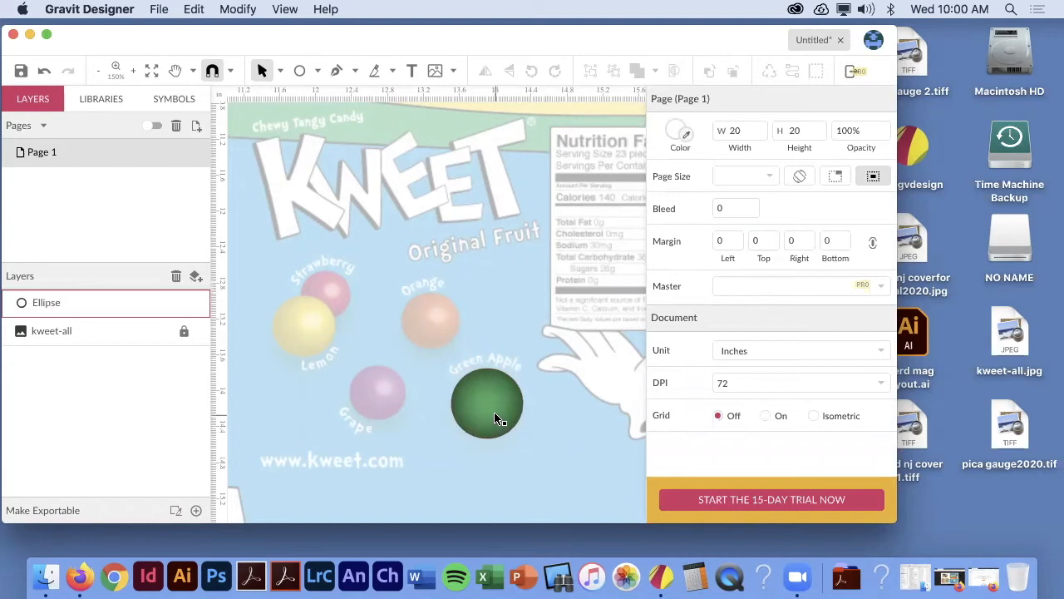
- Duplicate the green circle three times, with one copy fitted over the Lemon candy and filled yellow #FFFF00
drag(495, 405, 322, 342)
click(665, 454)
click(722, 427)
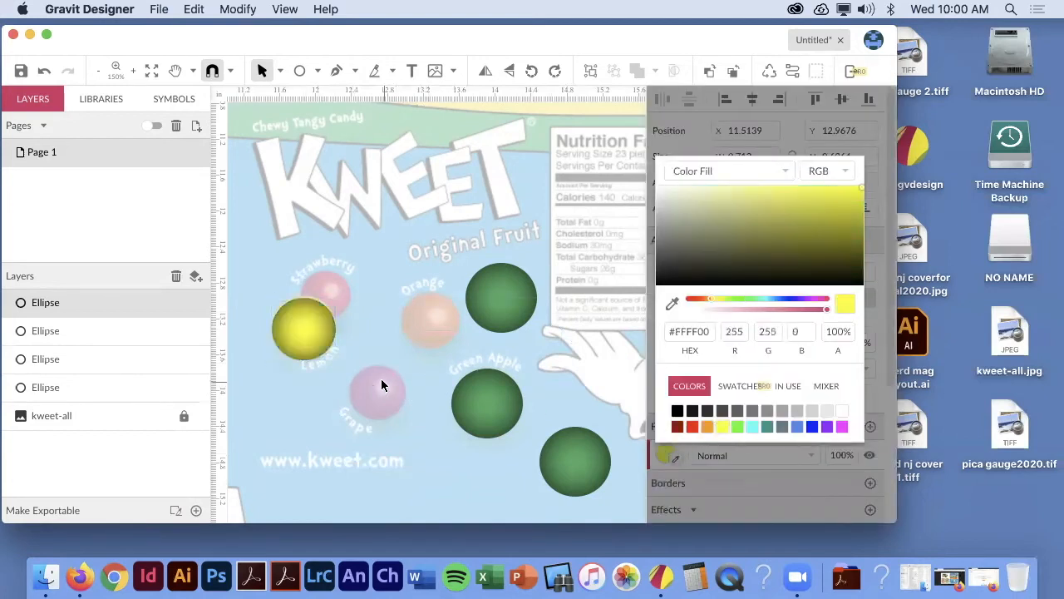
- Fill the circle copy beside the Orange candy with the preset red
click(504, 297)
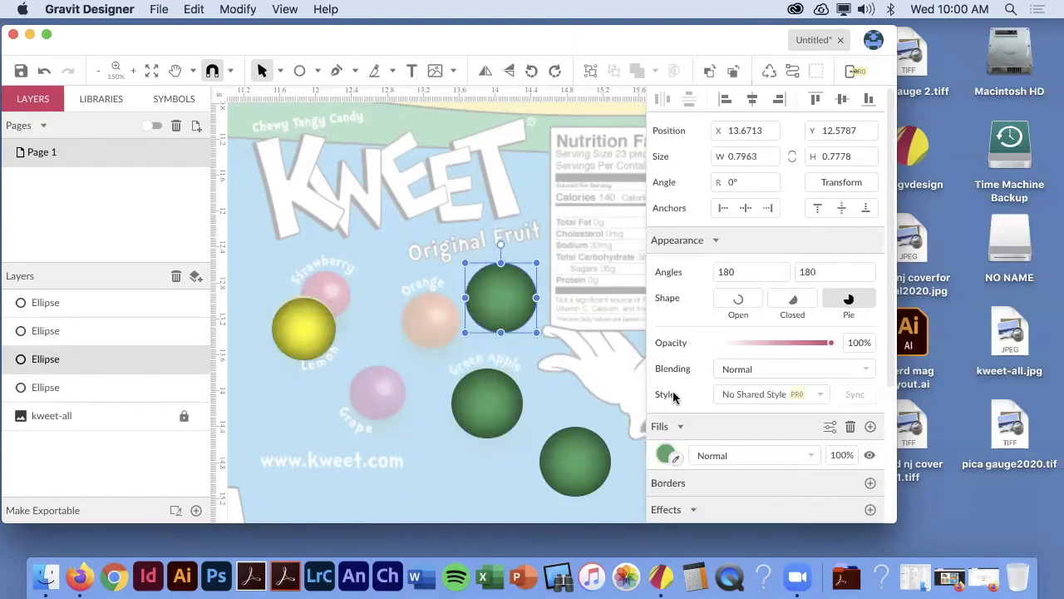
click(665, 455)
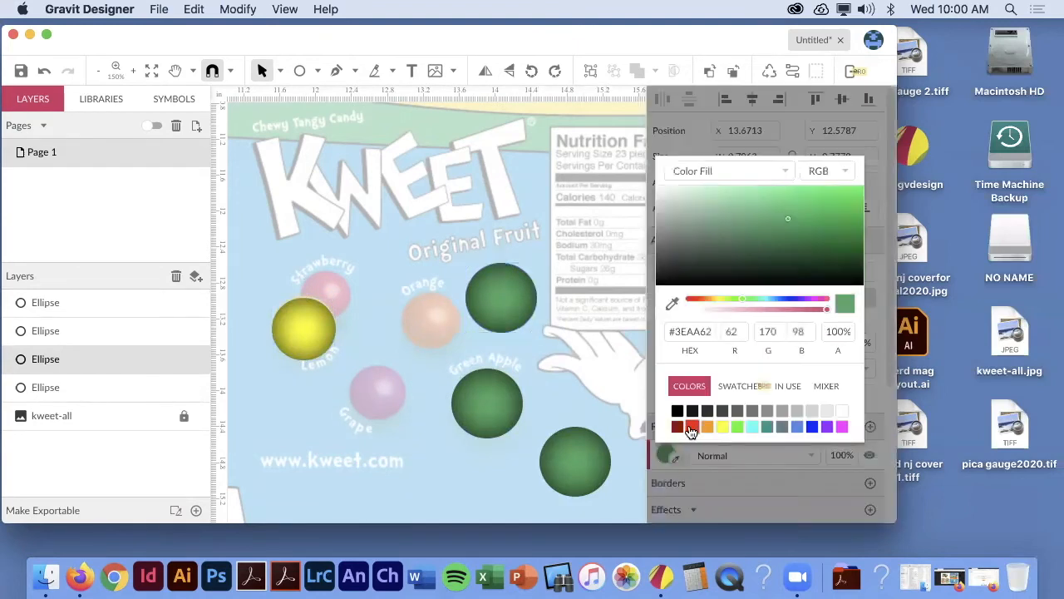
click(691, 427)
- Fill the green circle copy below and beside the Green Apple candy with cyan #00FFFF
click(576, 451)
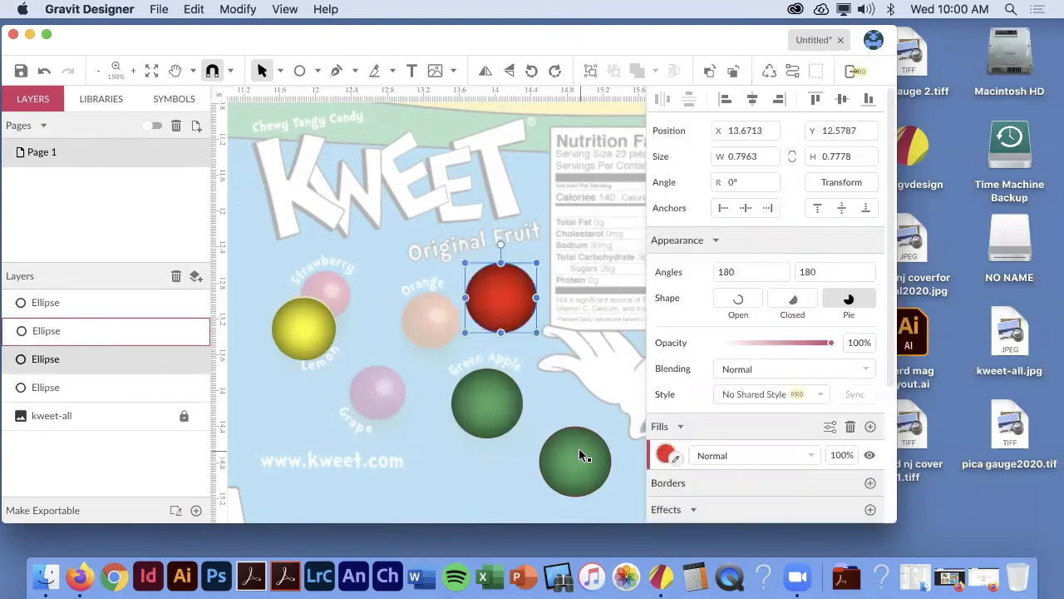
click(665, 455)
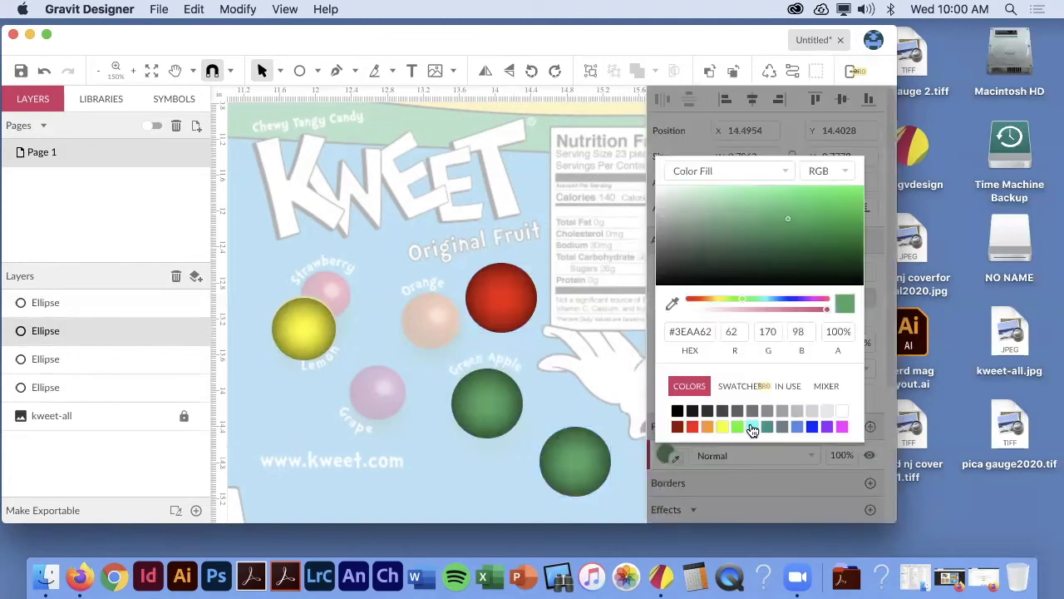
click(752, 427)
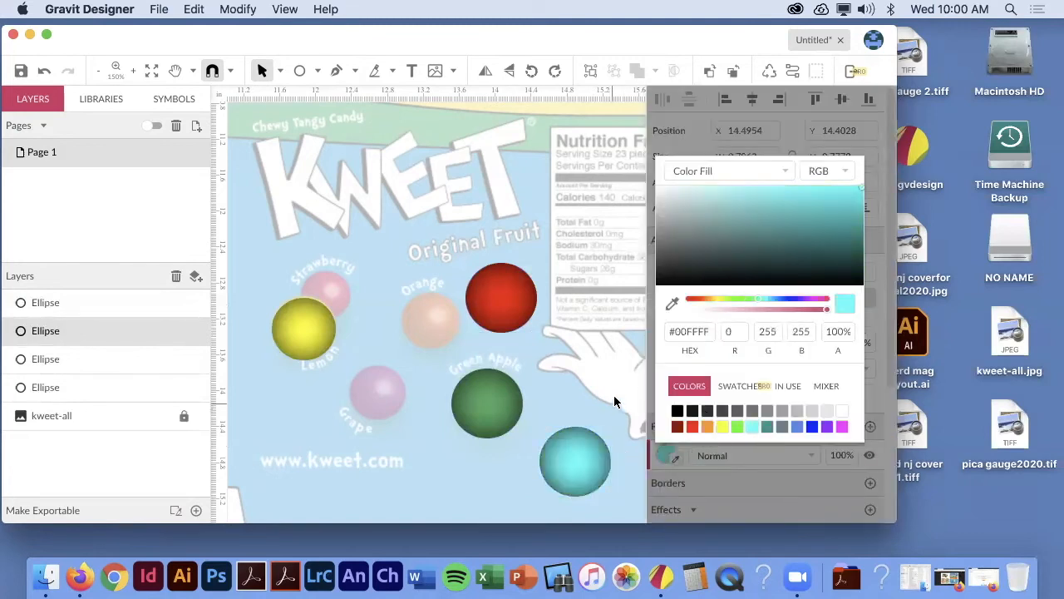
- Toggle the kweet-all reference image off and on to compare the colored circles with it, leaving it shown
click(201, 418)
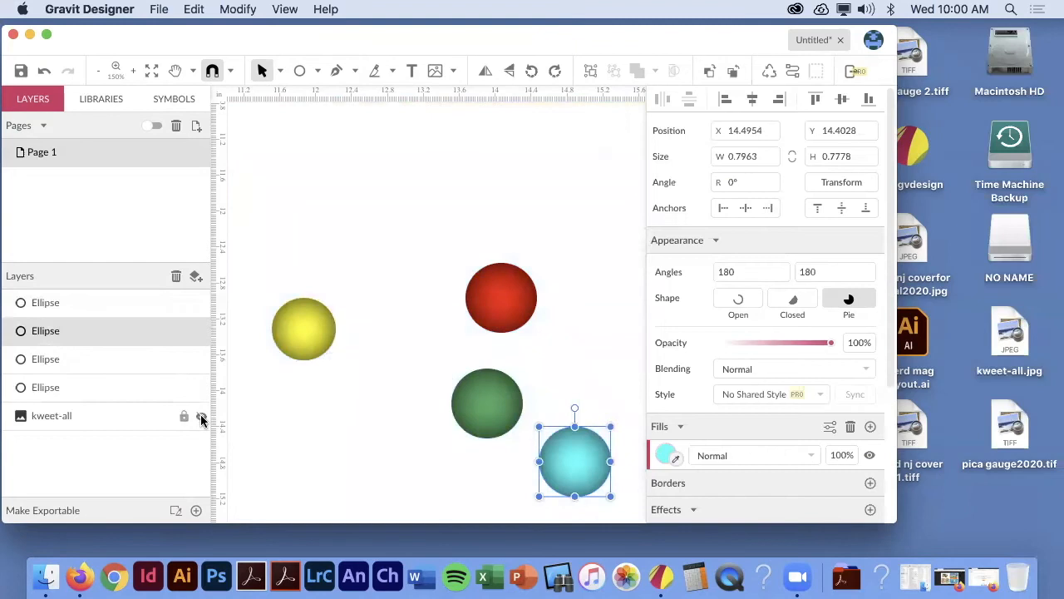
click(527, 380)
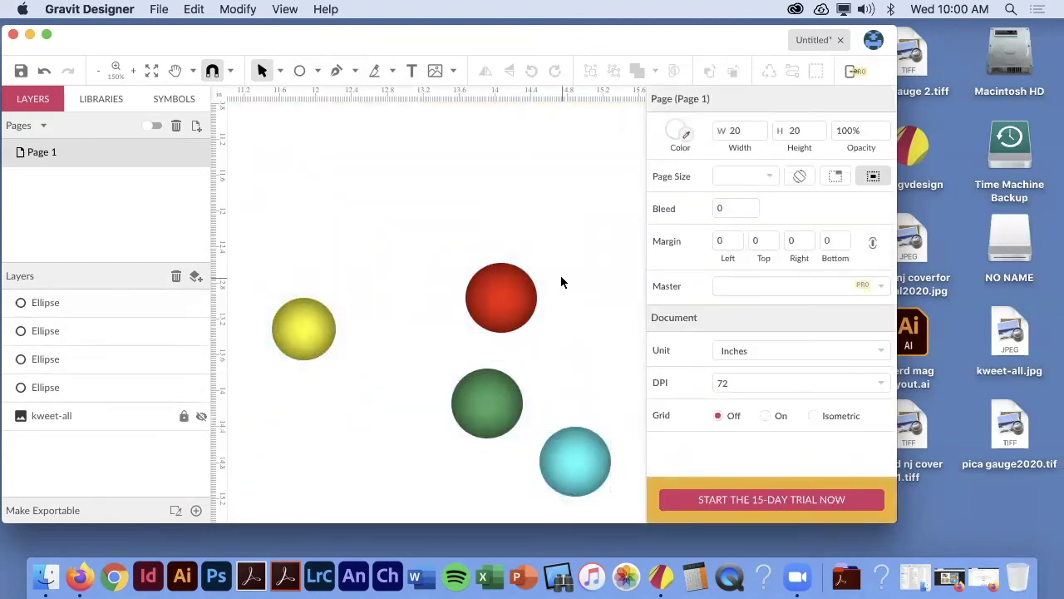
click(201, 418)
click(200, 419)
click(199, 419)
click(200, 419)
click(199, 419)
click(199, 418)
click(200, 419)
click(200, 419)
click(199, 419)
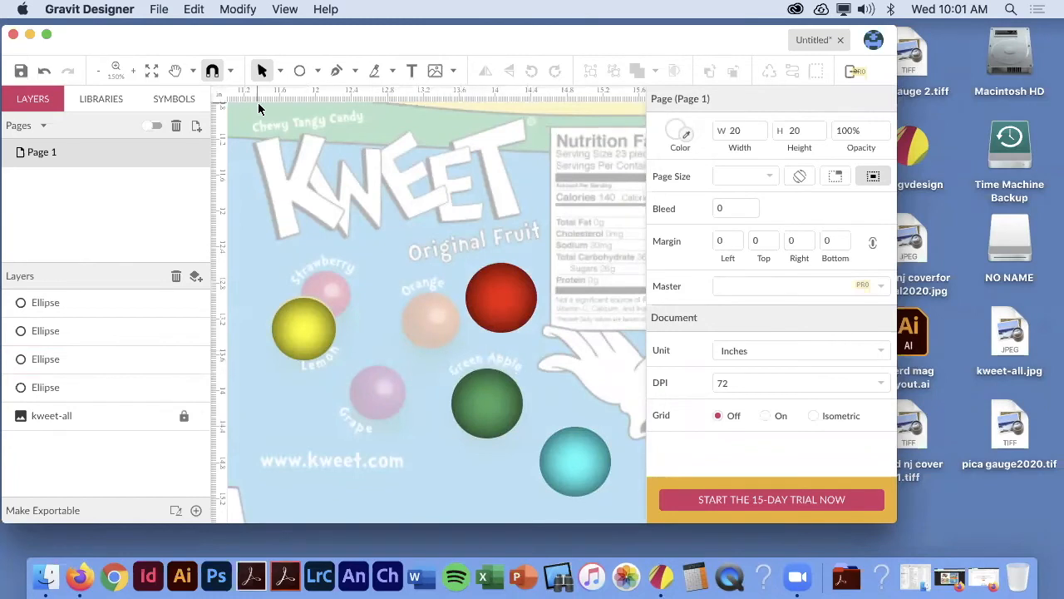
- Draw an ellipse about 1.13 × 0.95 in over the Orange candy and add the text "Orange" at its upper edge
click(299, 71)
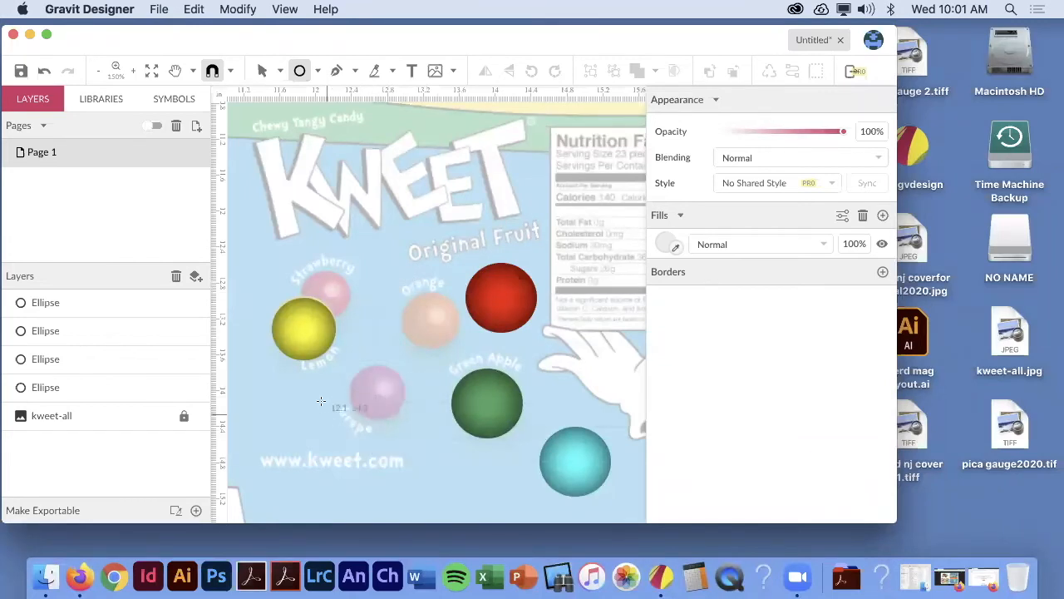
drag(362, 286, 462, 370)
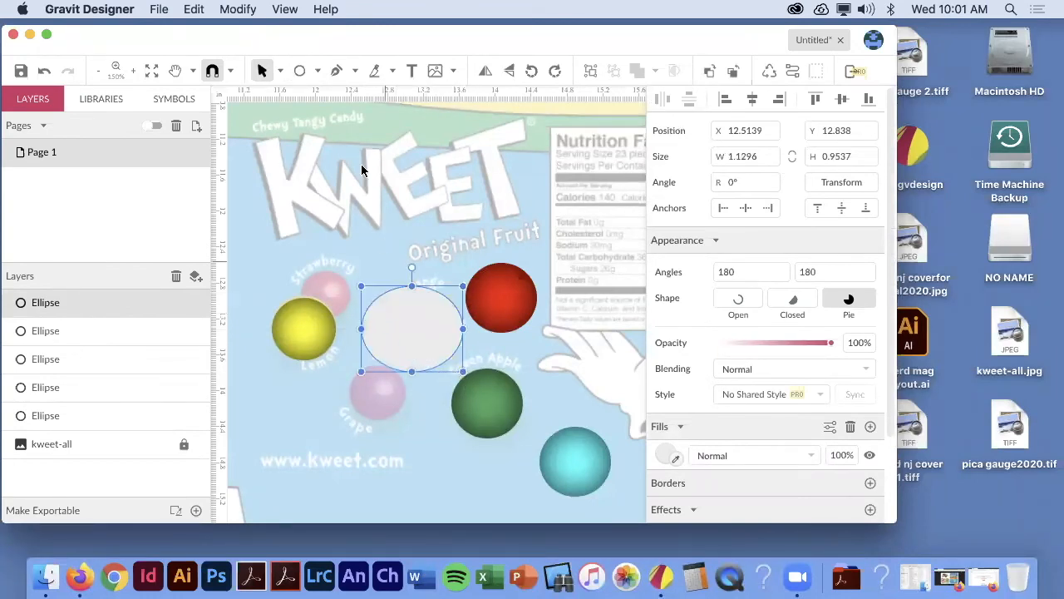
click(412, 71)
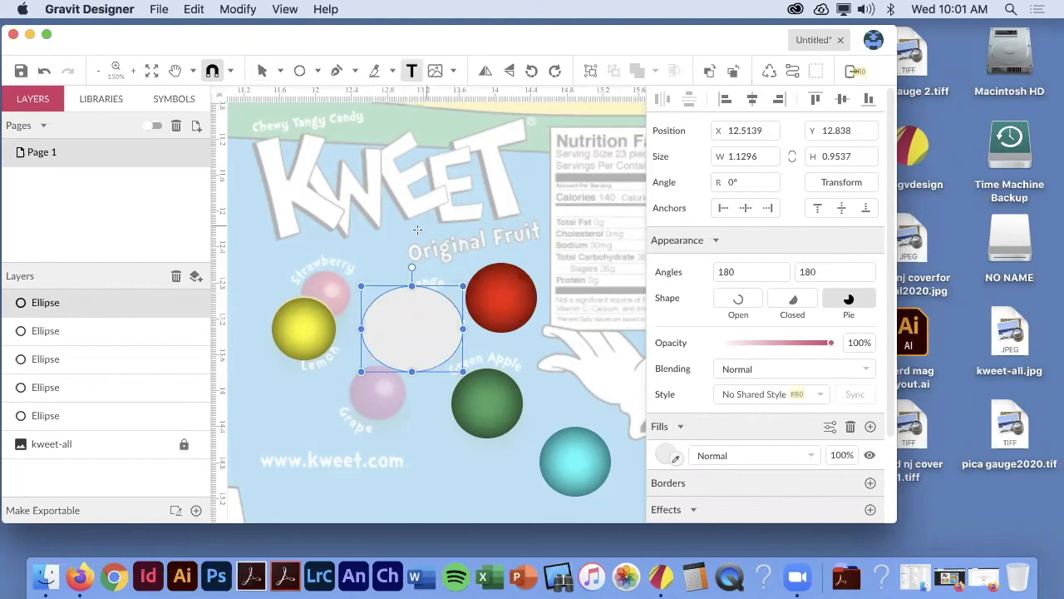
click(369, 260)
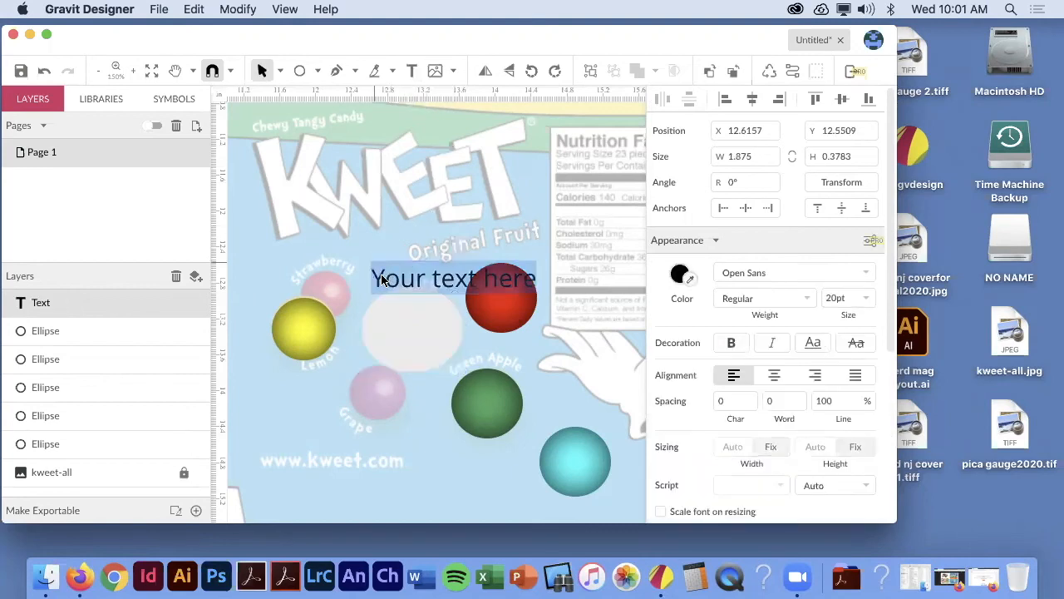
triple_click(409, 278)
text(Orange)
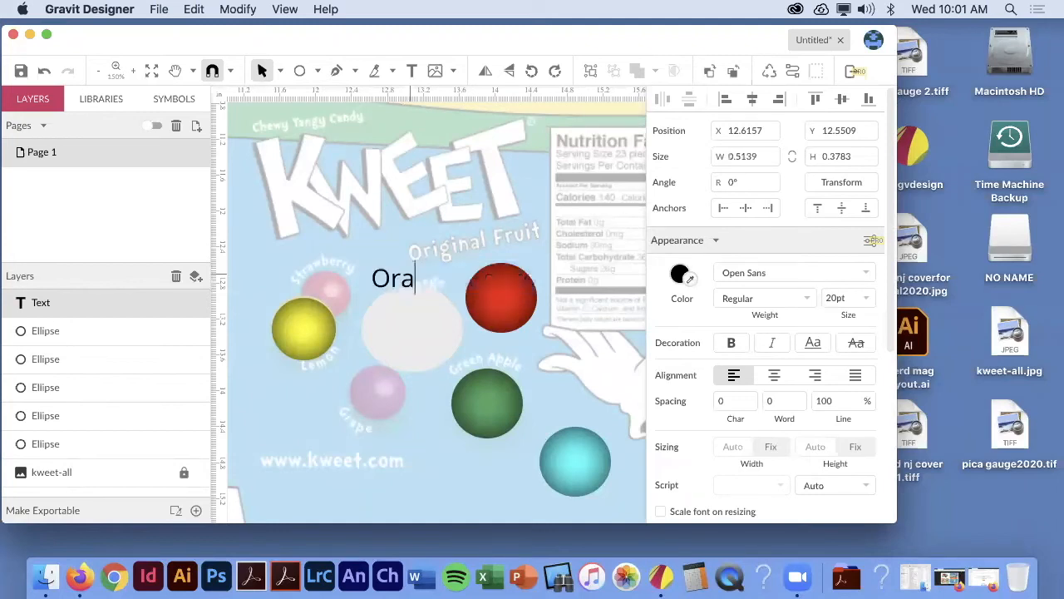
- Finish editing the Orange text and move it just above the new ellipse
key(Left)
key(Left)
key(Left)
key(Left)
key(Left)
key(shift+Left)
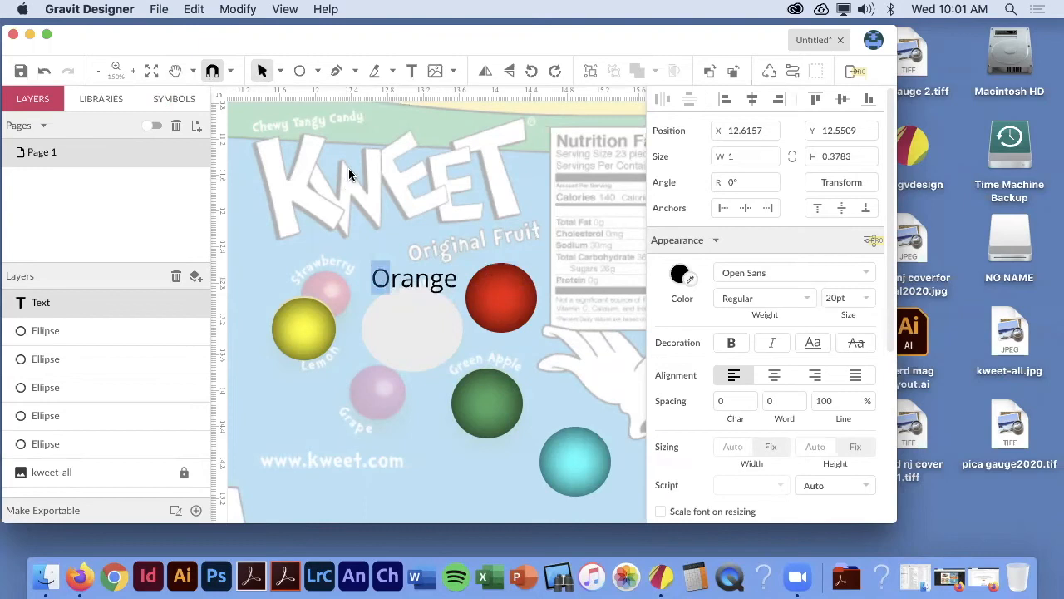
click(399, 281)
click(382, 281)
click(325, 287)
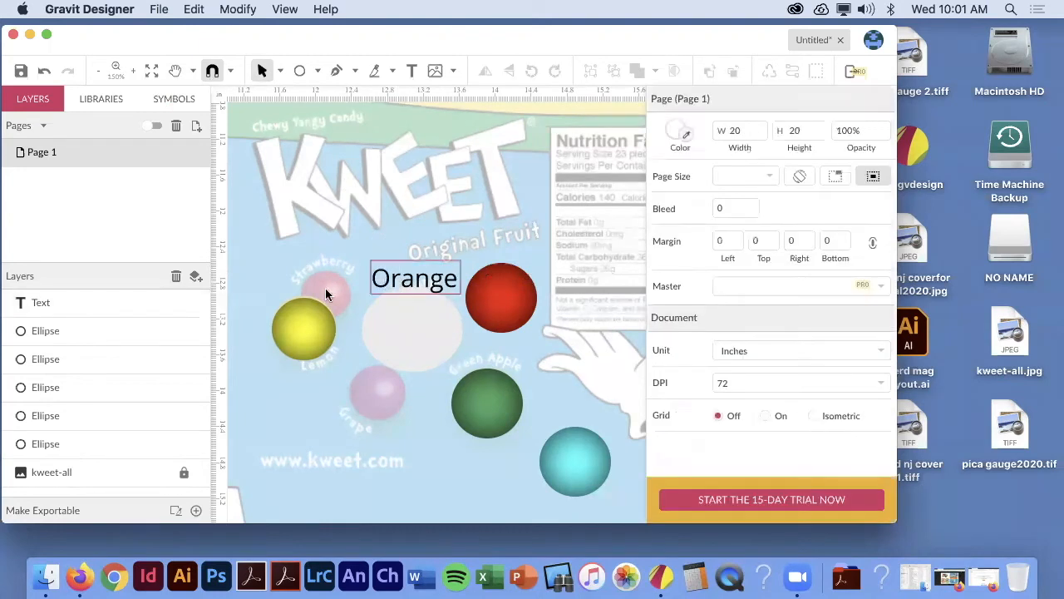
drag(406, 281, 381, 269)
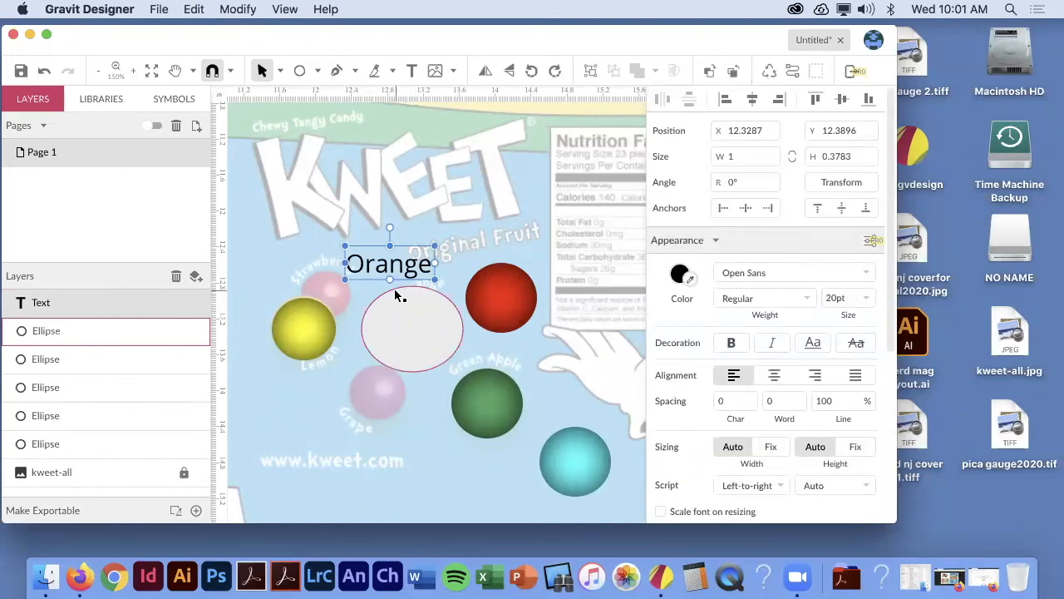
- Attach the Orange text to the pale ellipse as its path
click(396, 294)
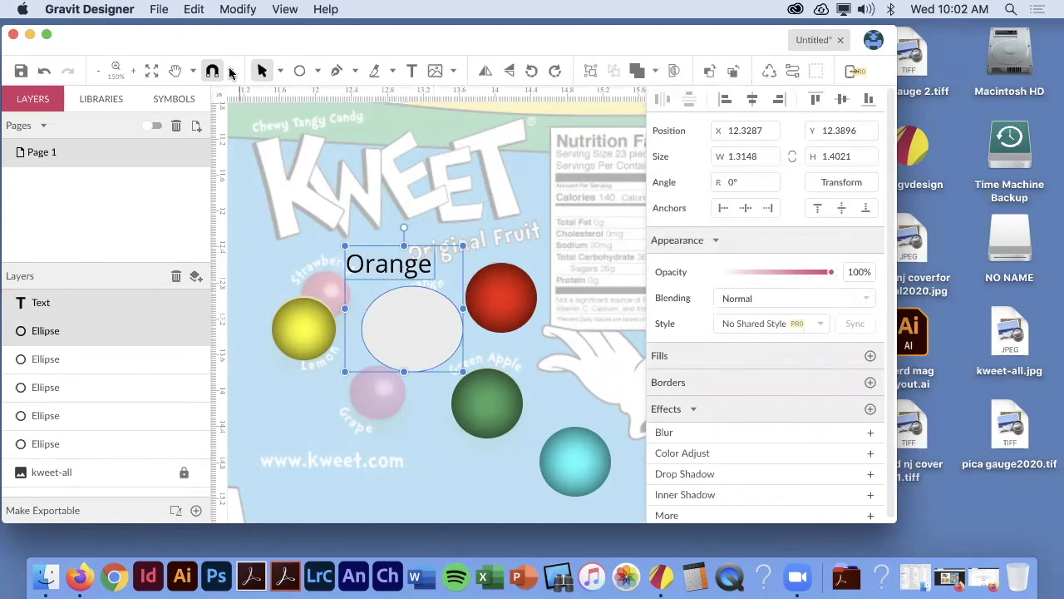
click(231, 9)
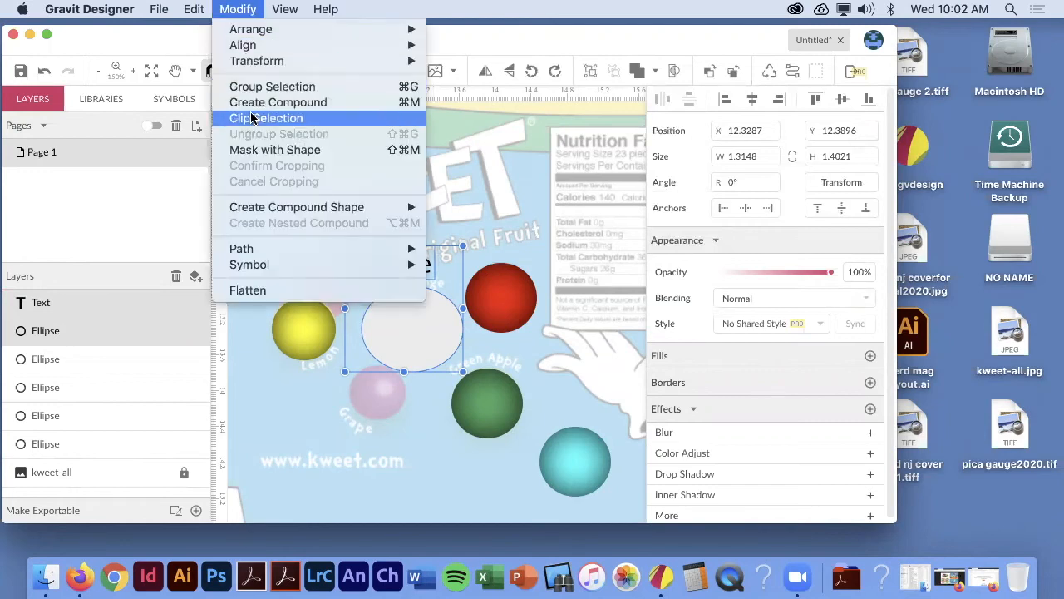
mouse_move(256, 251)
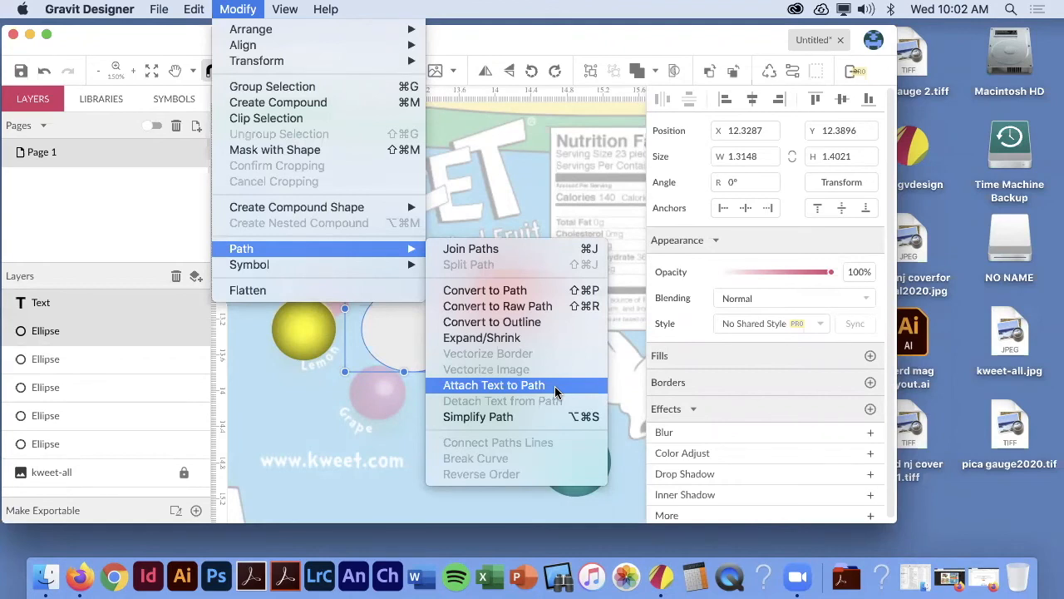
click(555, 386)
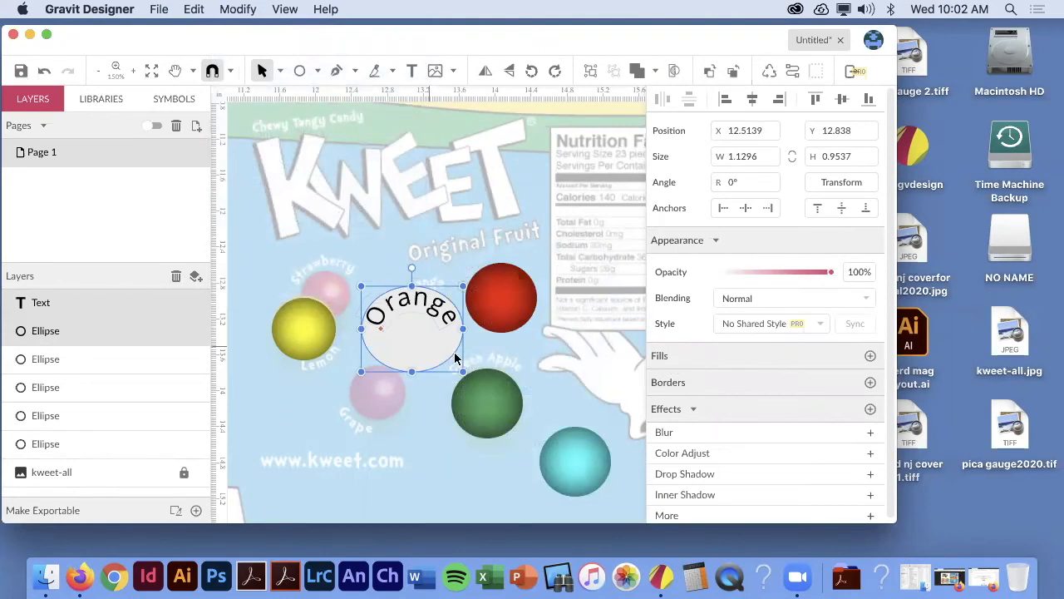
- Hide the ellipse's fill and shift the curved Orange text up from its starting point
click(488, 370)
click(446, 355)
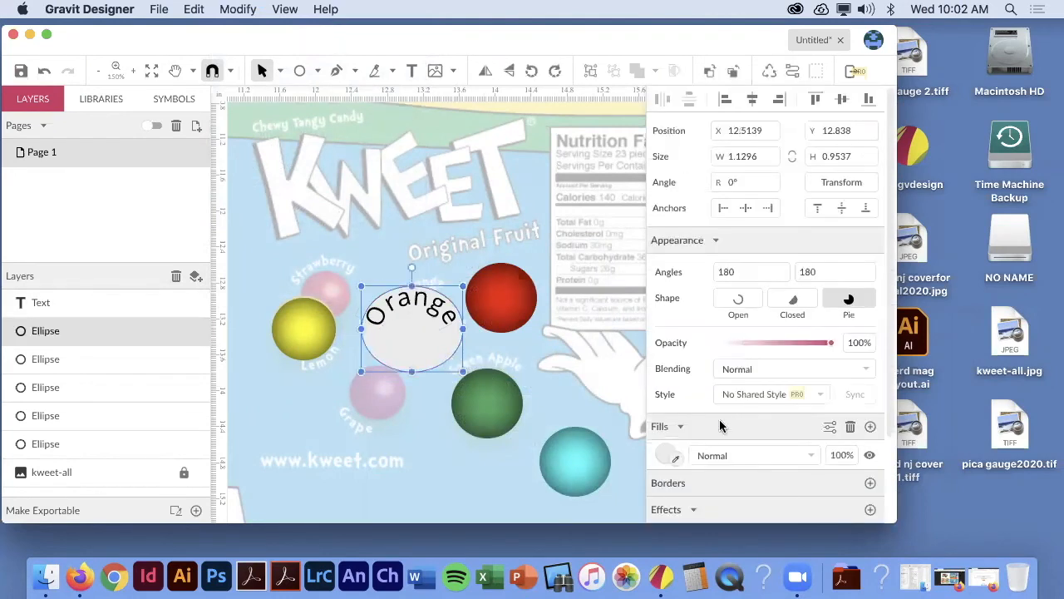
click(869, 454)
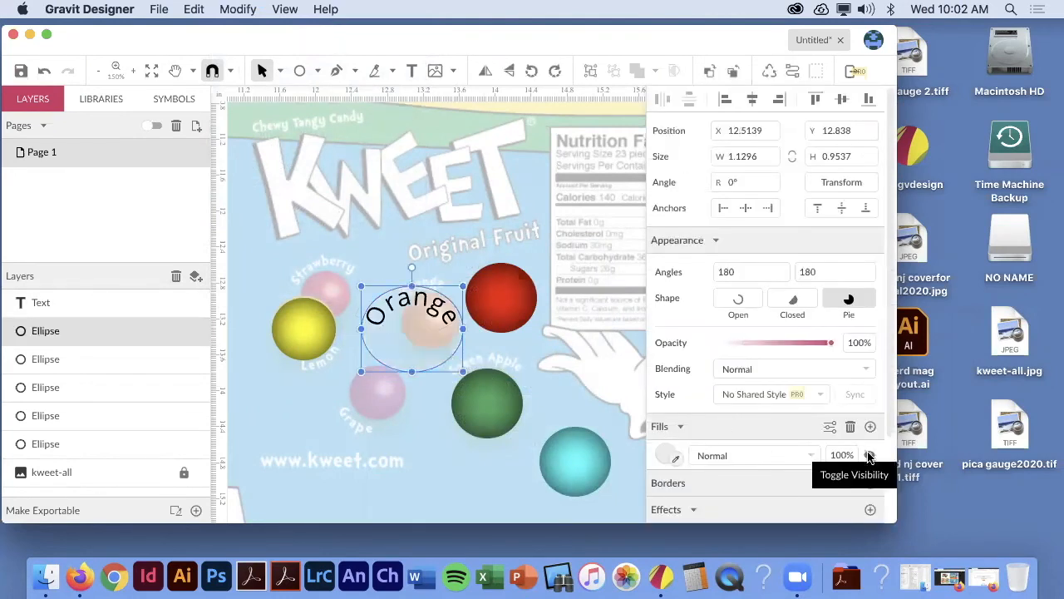
click(392, 312)
mouse_move(375, 297)
mouse_down()
mouse_move(399, 301)
mouse_move(360, 330)
mouse_move(373, 314)
mouse_move(364, 304)
mouse_move(355, 324)
mouse_move(387, 335)
mouse_move(382, 310)
mouse_up()
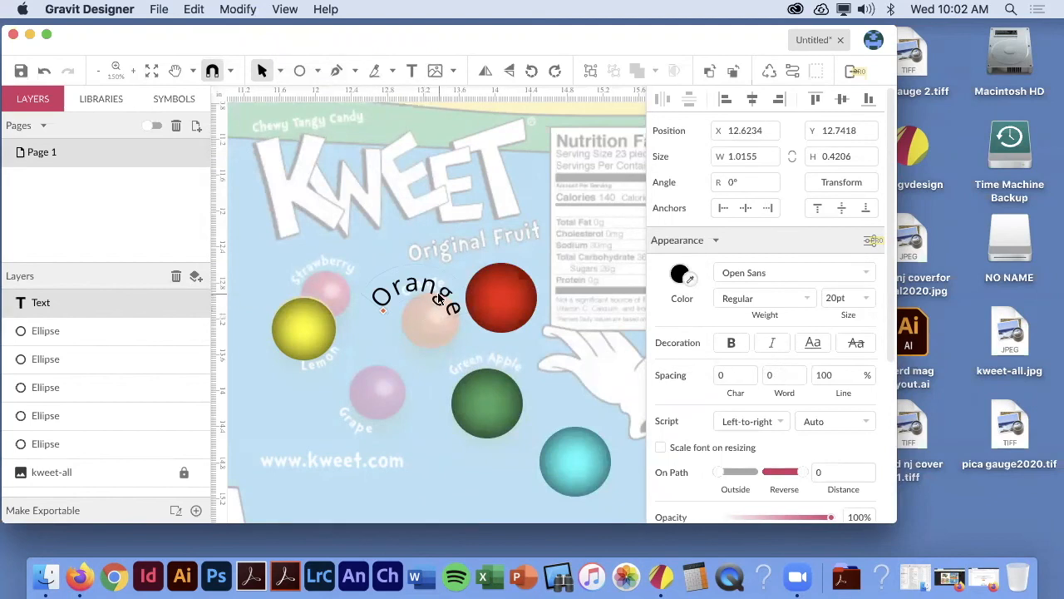
- Undo the text shift, the hidden fill and the attachment of the Orange text to the ellipse
key(super+z)
key(super+z)
key(super+z)
key(super+z)
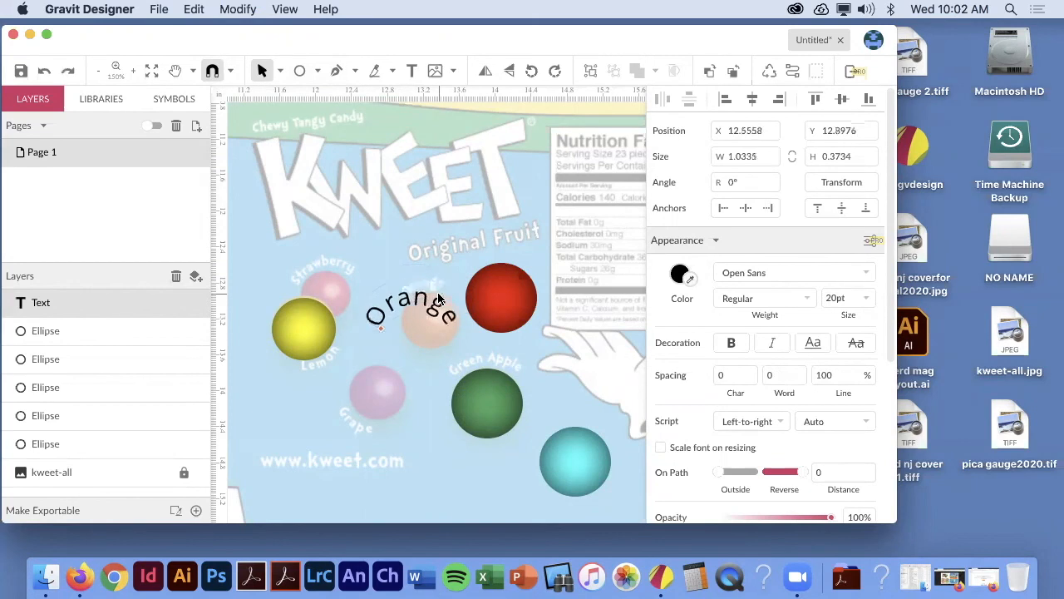
key(super+z)
key(super+z)
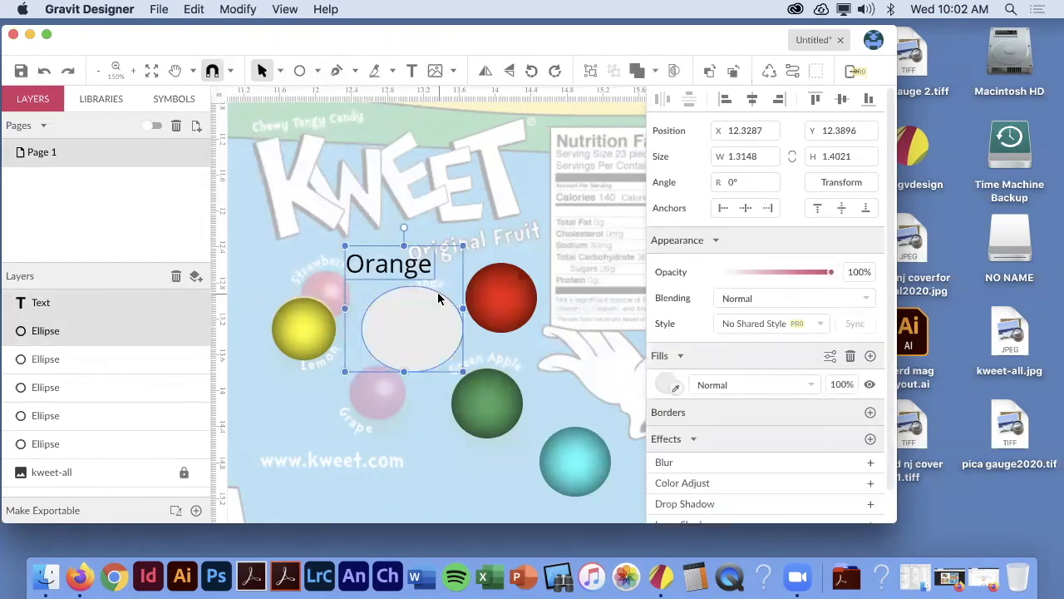
- Select the Orange text together with the ellipse and attach the text to the ellipse's path
click(489, 298)
click(437, 330)
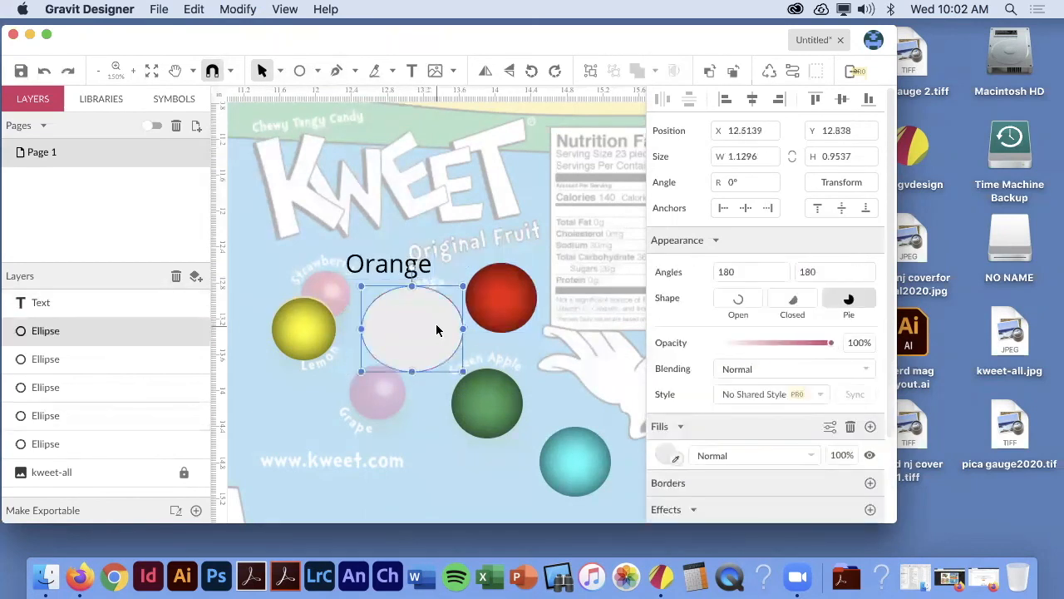
click(396, 280)
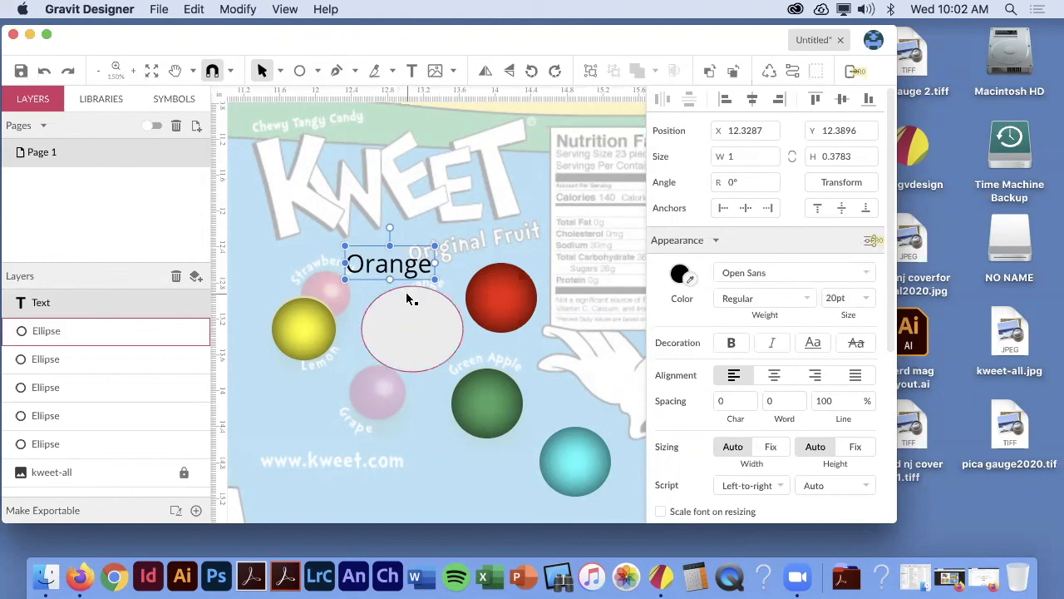
click(403, 297)
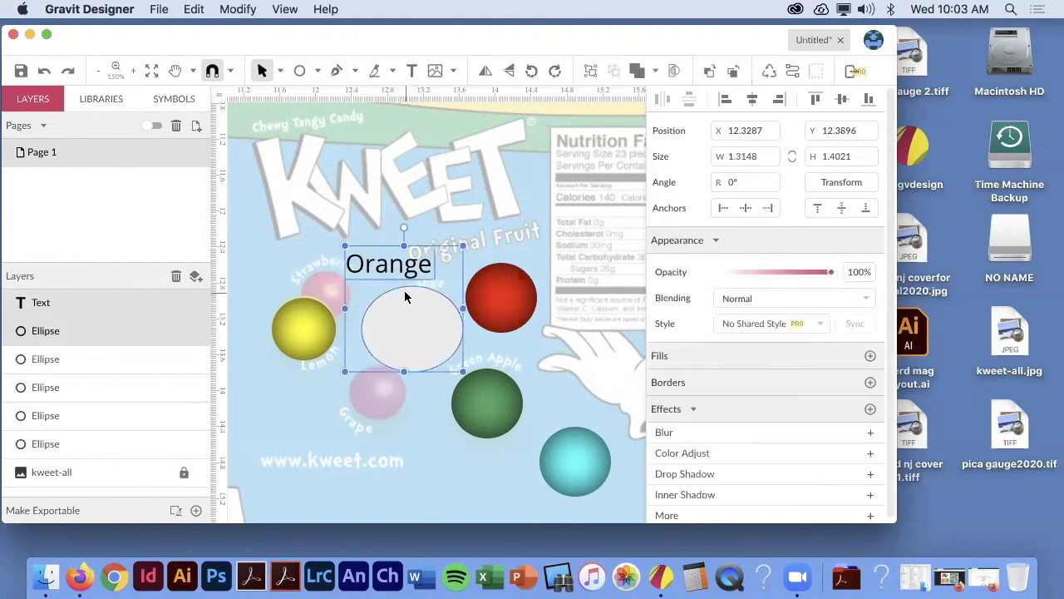
click(238, 9)
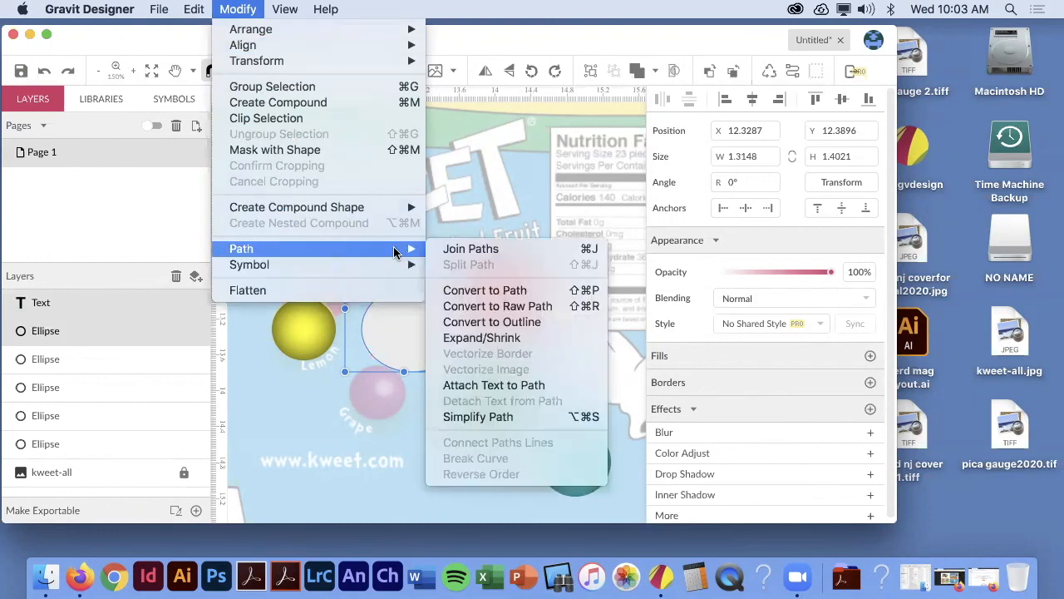
click(522, 387)
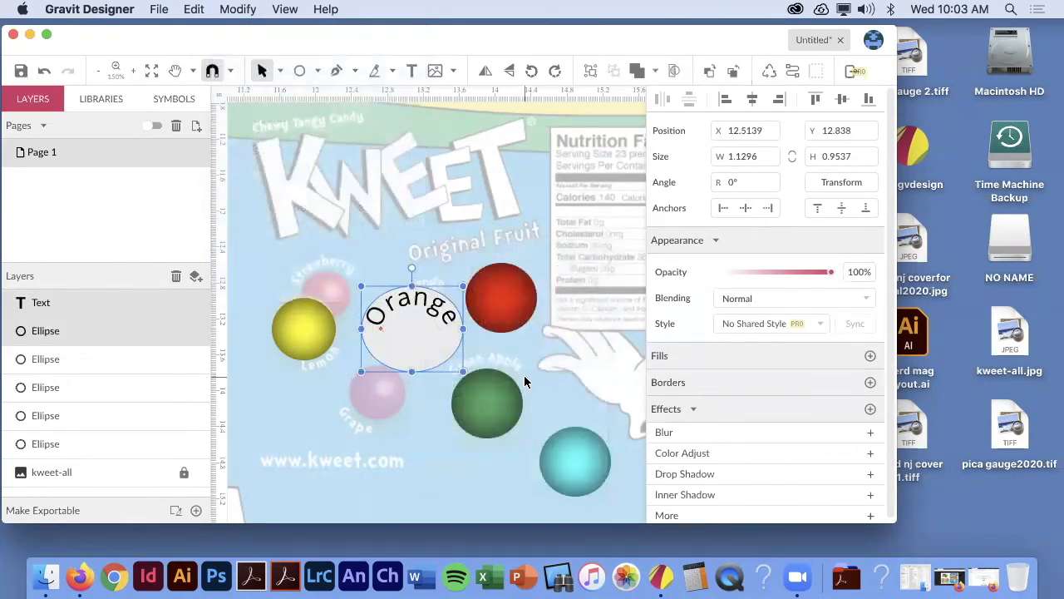
- Hide the fill of the ellipse that carries the curved Orange text
click(498, 366)
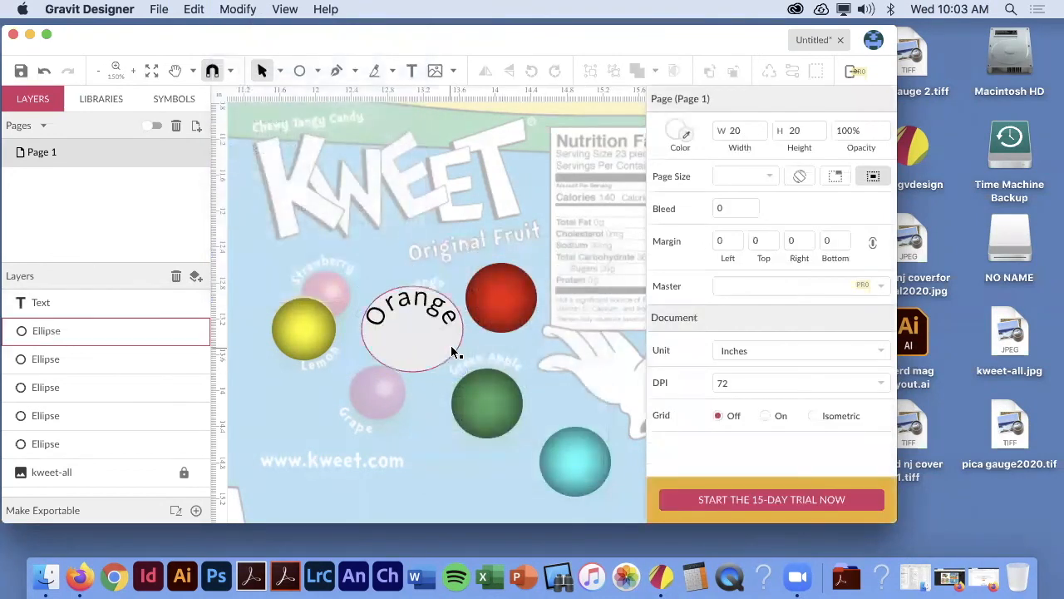
click(455, 351)
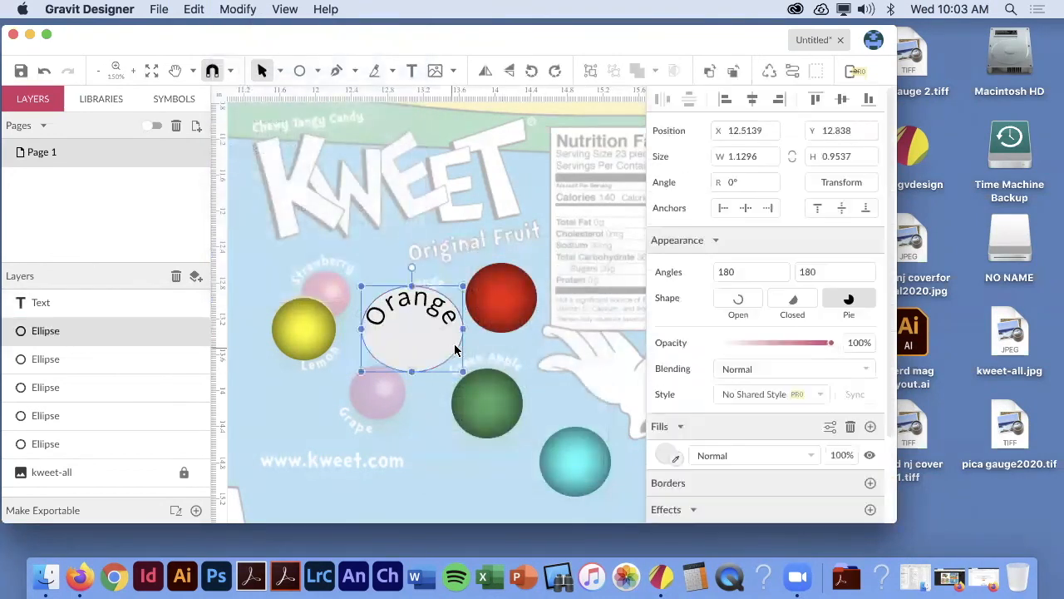
click(868, 456)
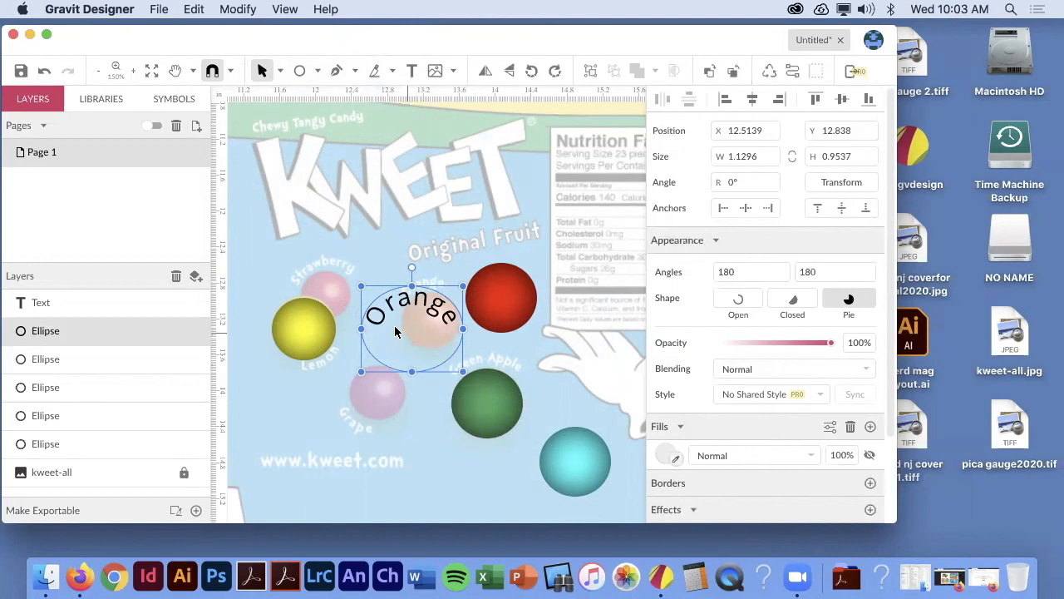
- Try sliding the Orange text along the ellipse's path from its starting point
click(379, 328)
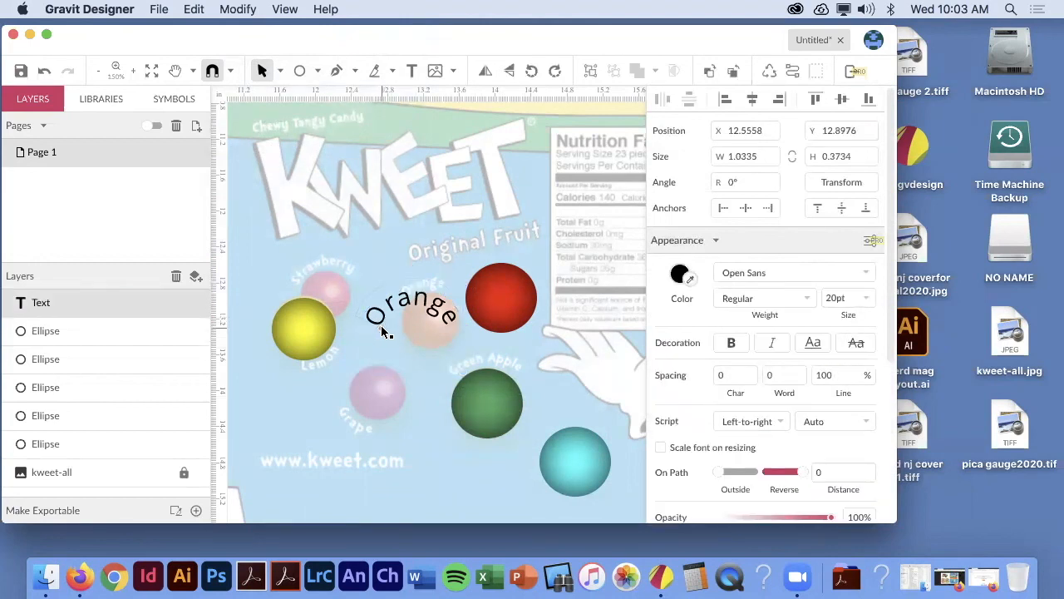
drag(382, 329, 351, 374)
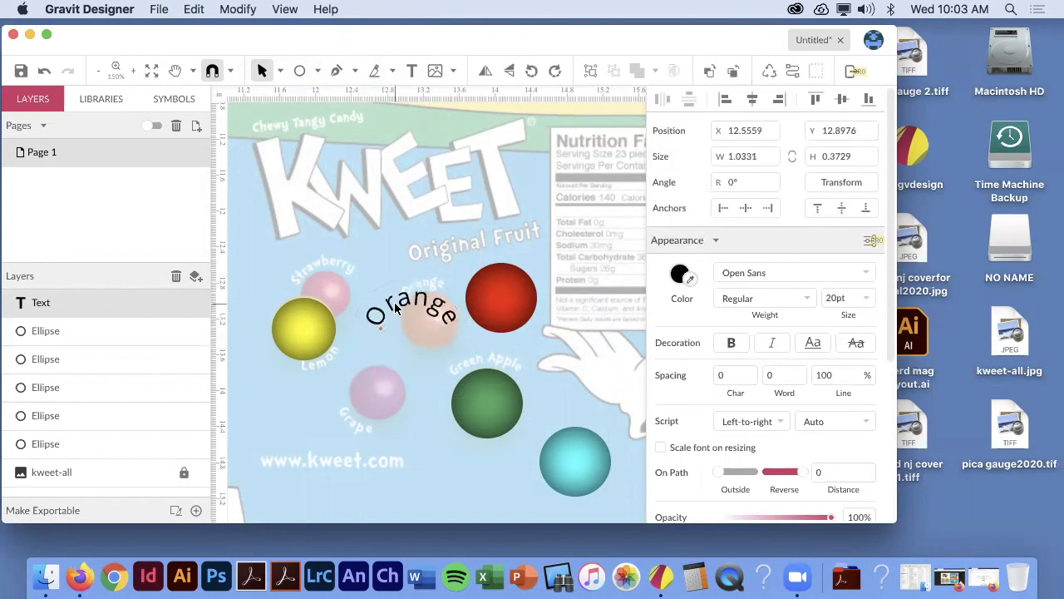